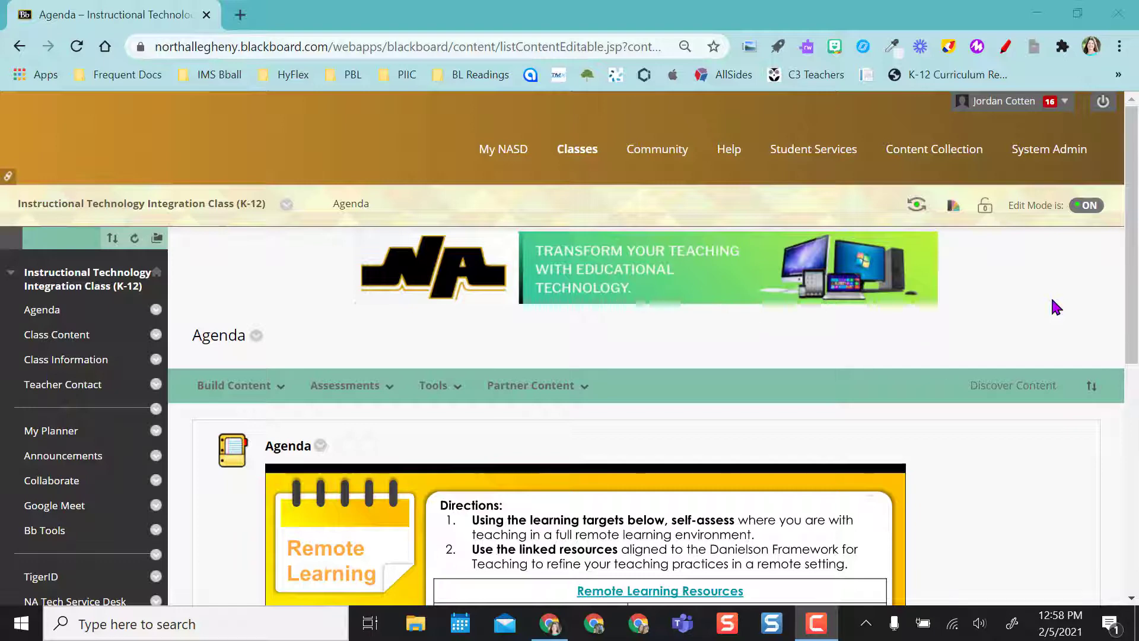
# - Start a manual-enroll group set from the class's Groups page and name it 20-21 Classes
pyautogui.scroll(-7, 1051, 301)
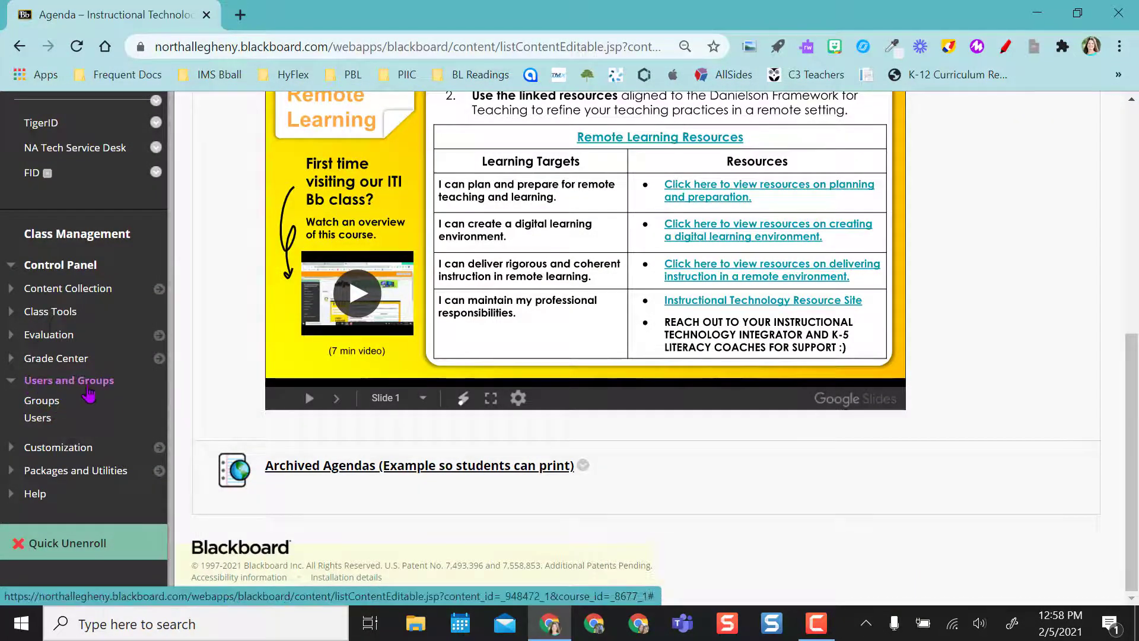
pyautogui.click(41, 400)
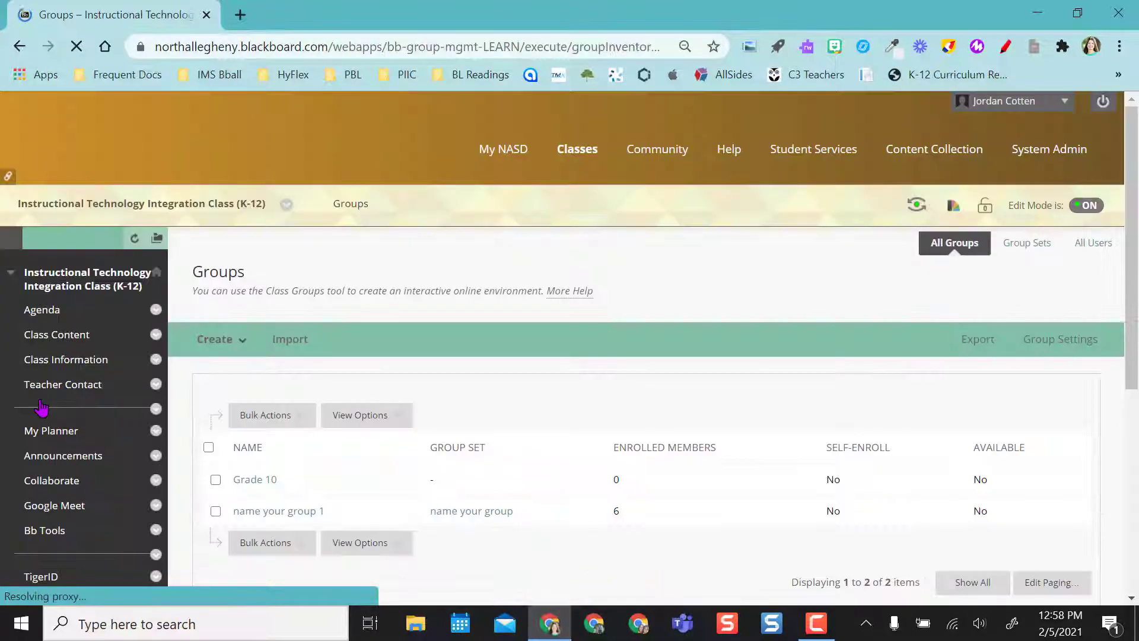
pyautogui.click(229, 341)
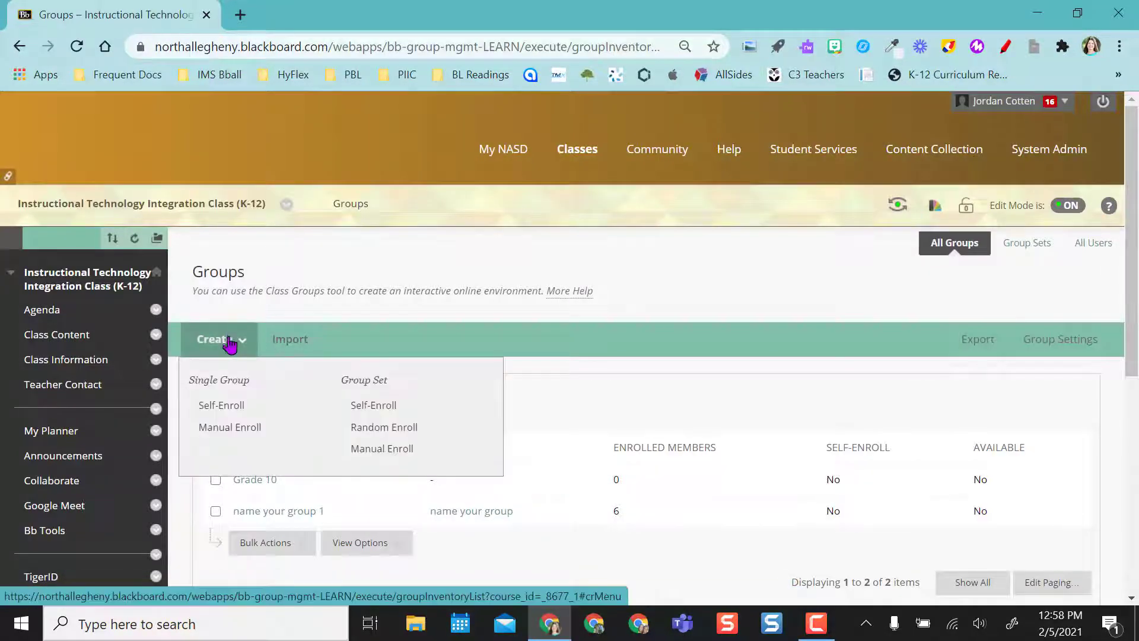
pyautogui.click(381, 449)
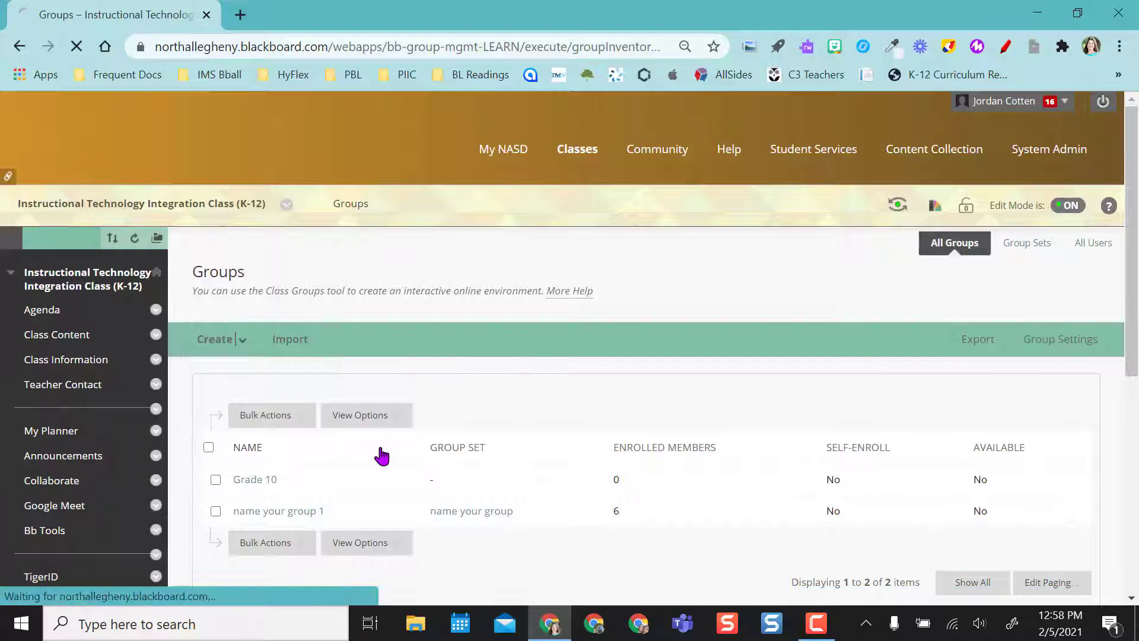
pyautogui.write('20-21 Classes')
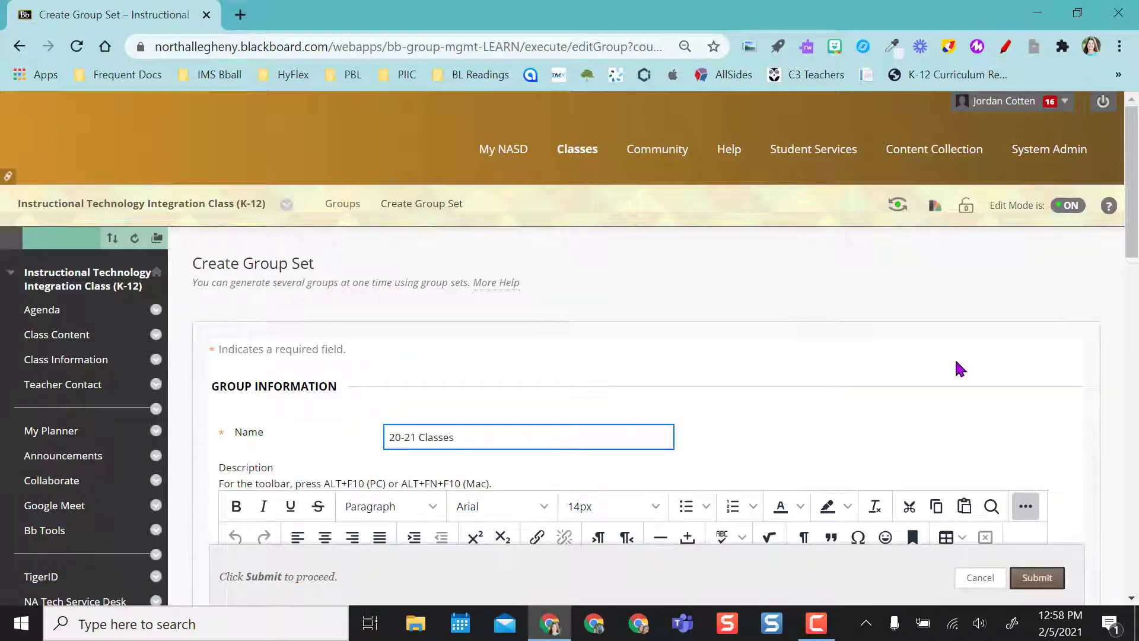
# - Make the new group set not visible to students
pyautogui.scroll(-4, 1119, 255)
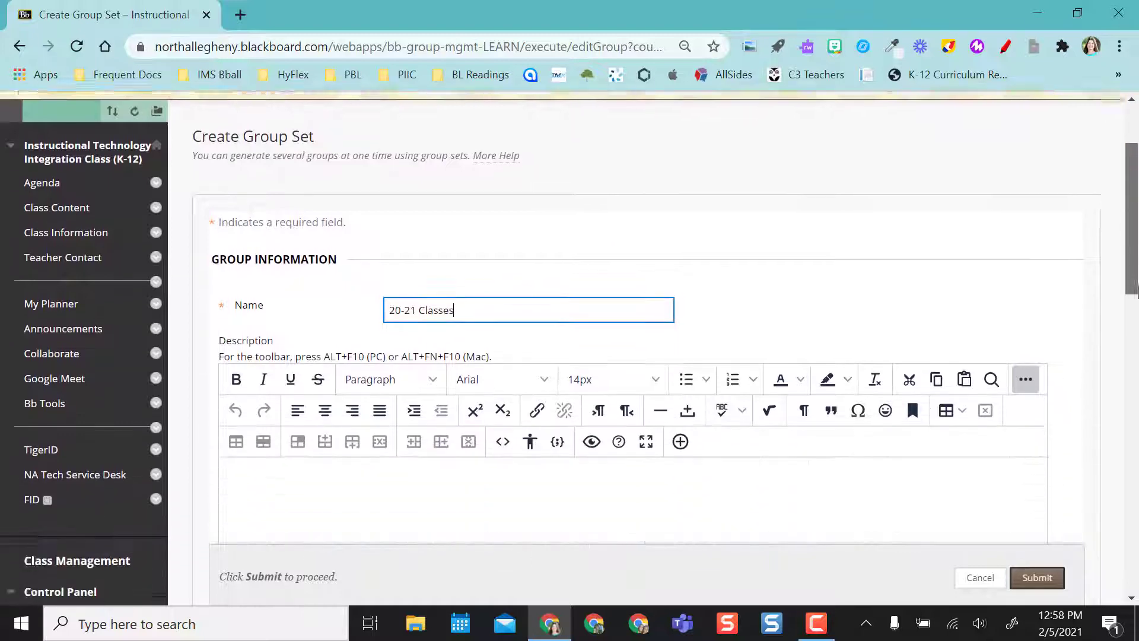
pyautogui.scroll(-1, 1136, 320)
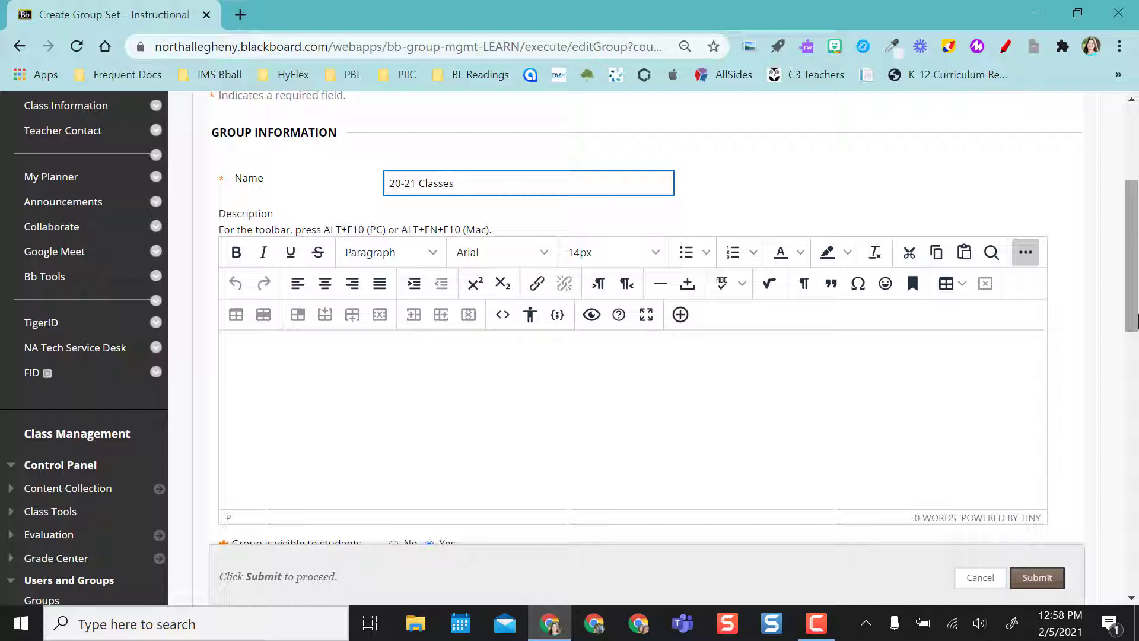
pyautogui.scroll(-4, 475, 368)
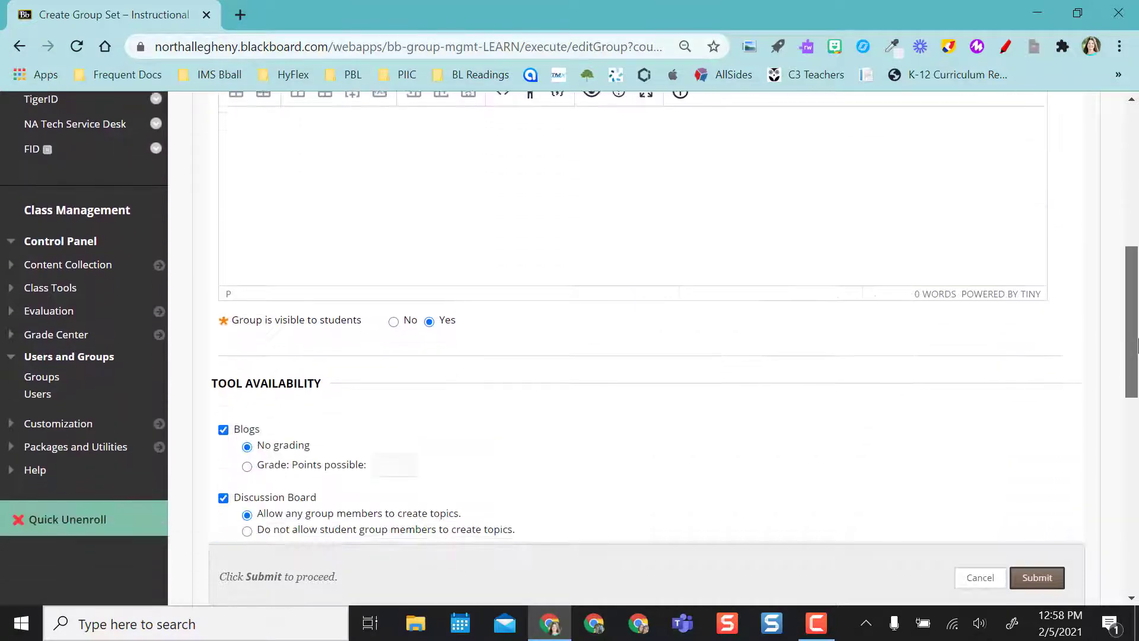
pyautogui.click(394, 322)
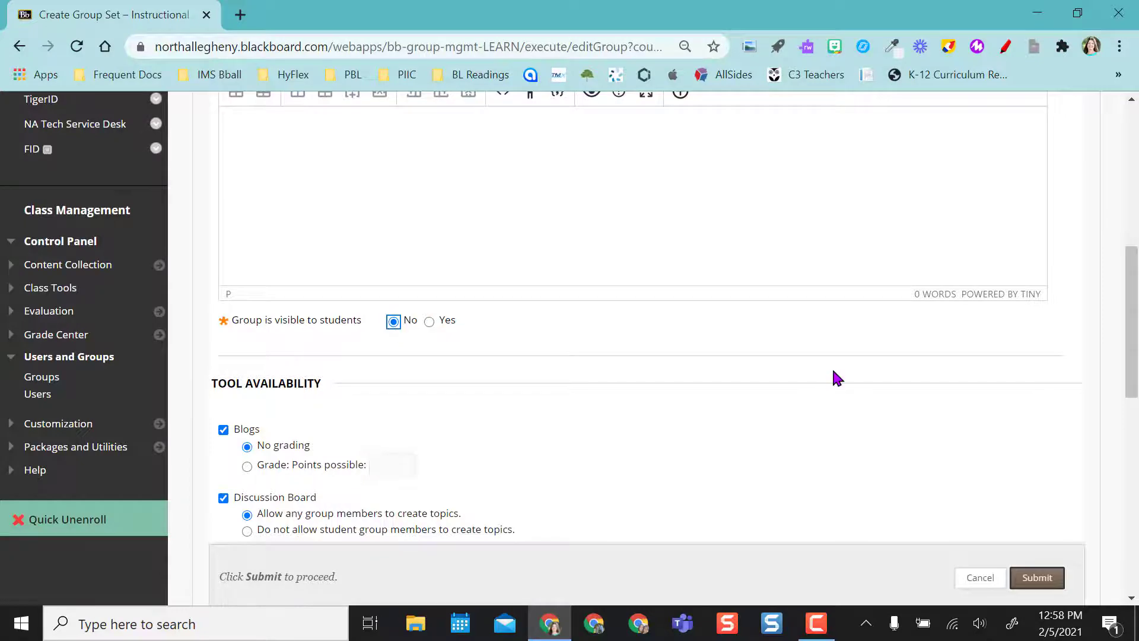
# - Set the number of groups to 2 with a smart view for each group, and submit the group set
pyautogui.moveTo(1135, 347); pyautogui.dragTo(1136, 542)
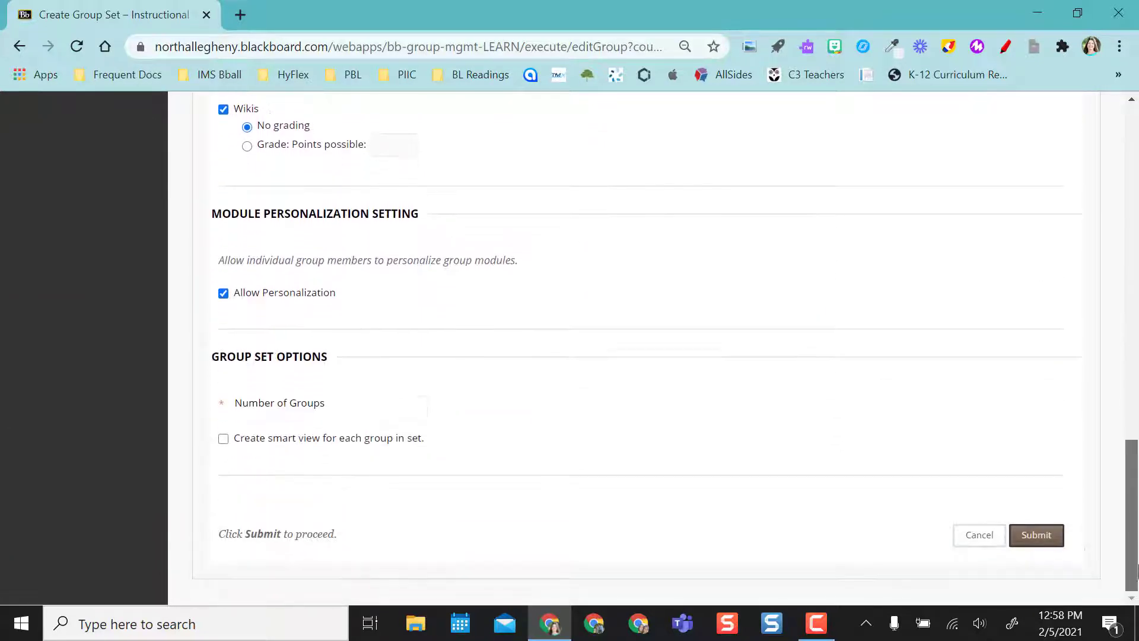
pyautogui.click(224, 440)
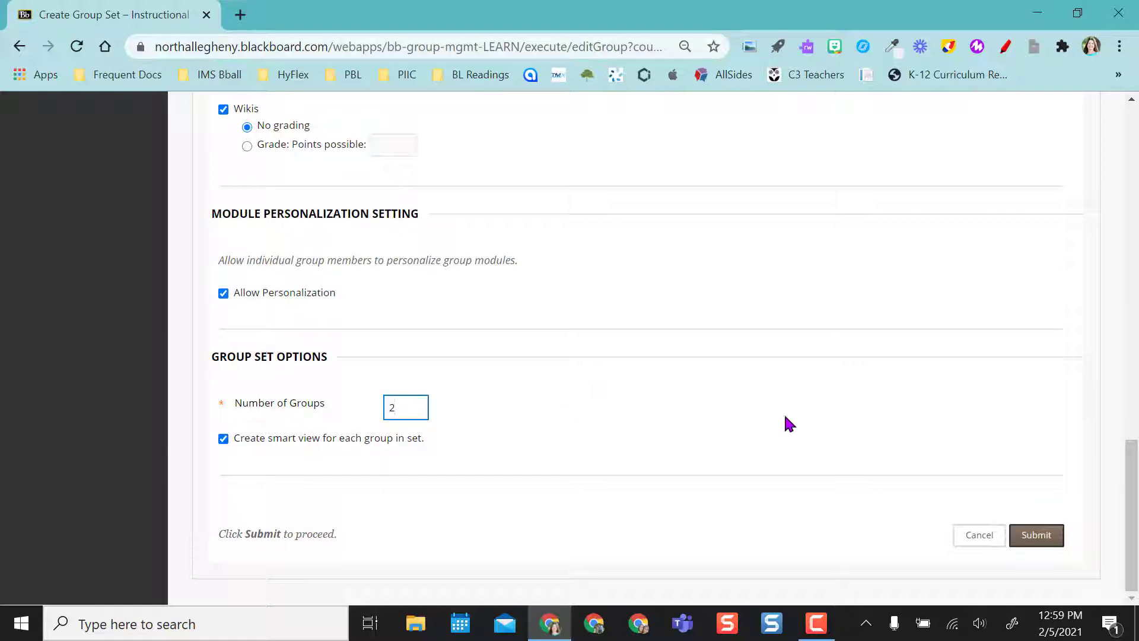
pyautogui.click(1046, 539)
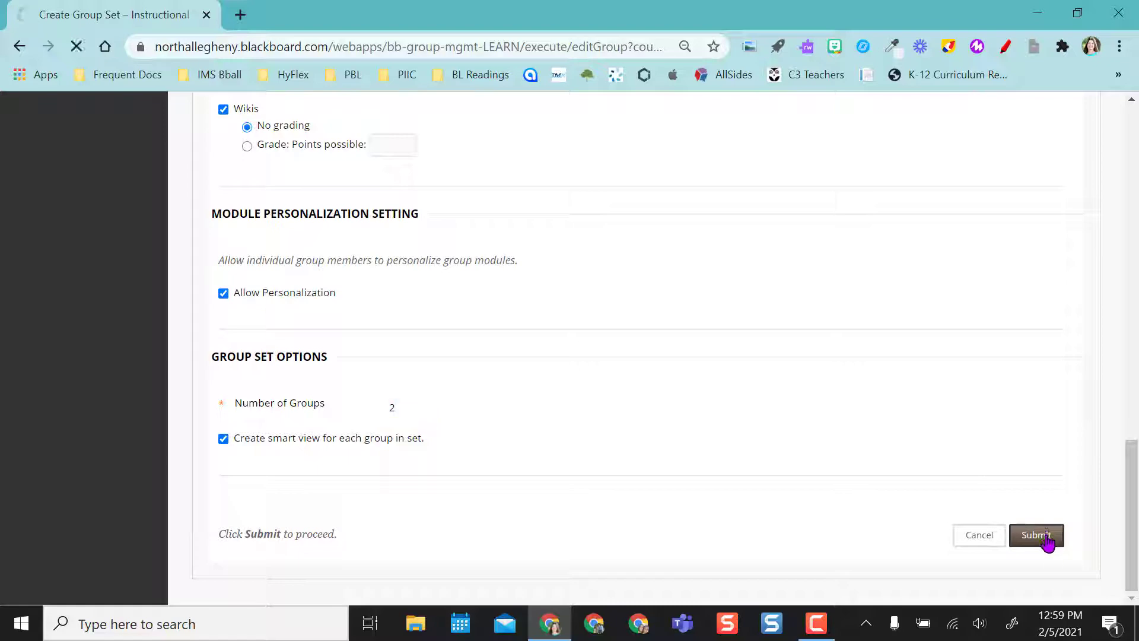
# - Rename the two groups in the set as Period 1 and Period 2
pyautogui.scroll(-6, 700, 273)
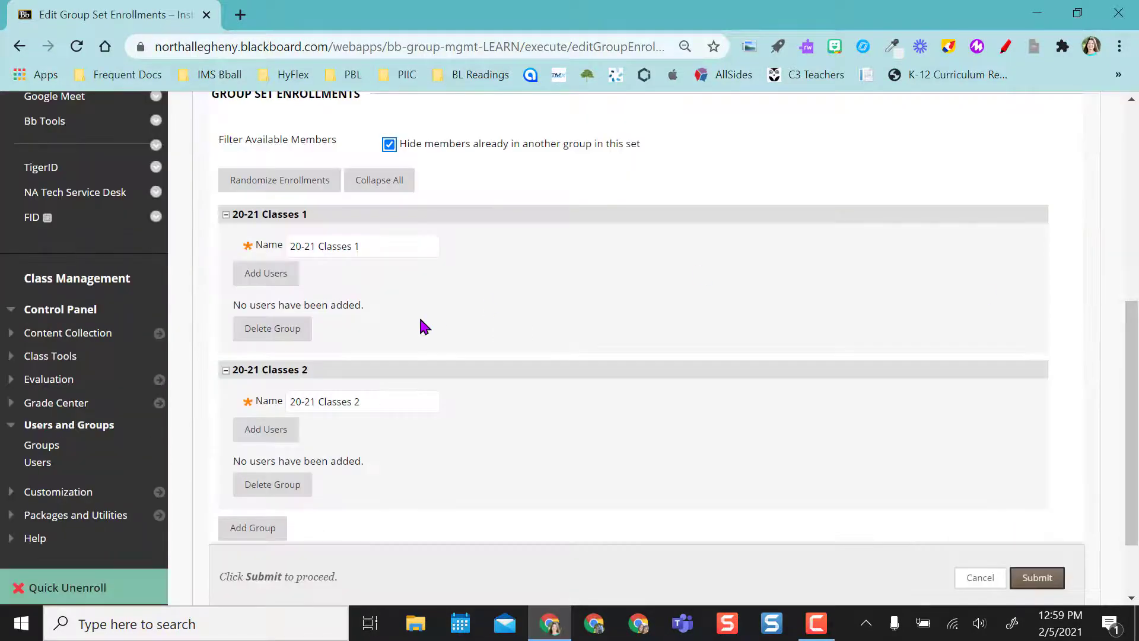
pyautogui.moveTo(375, 248); pyautogui.dragTo(285, 245)
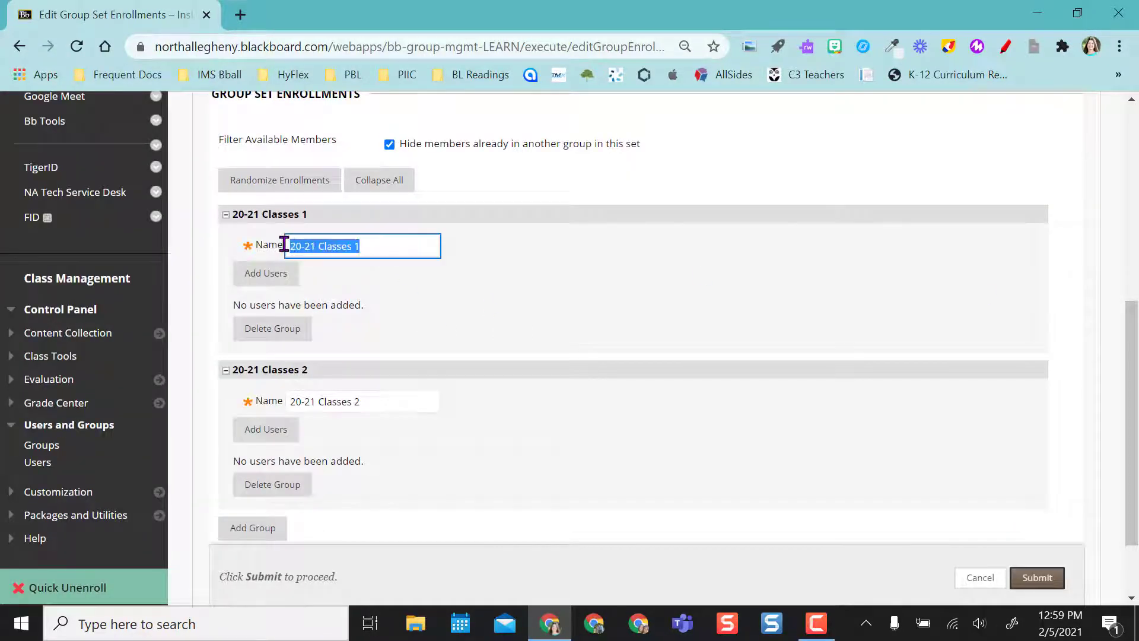
pyautogui.write('Period')
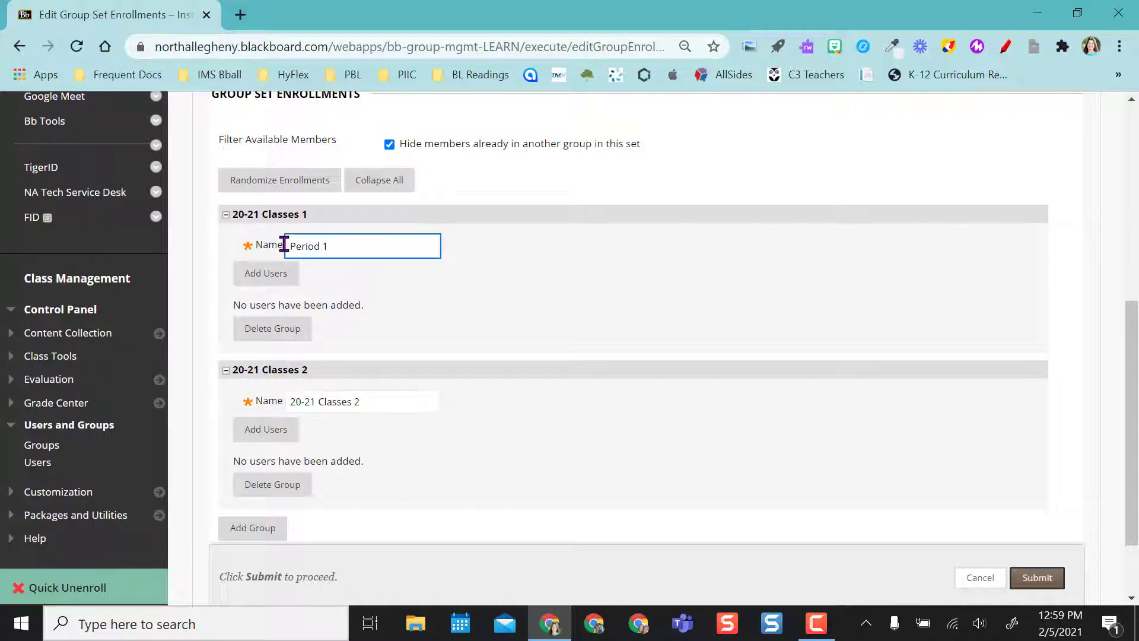
pyautogui.tripleClick(341, 398)
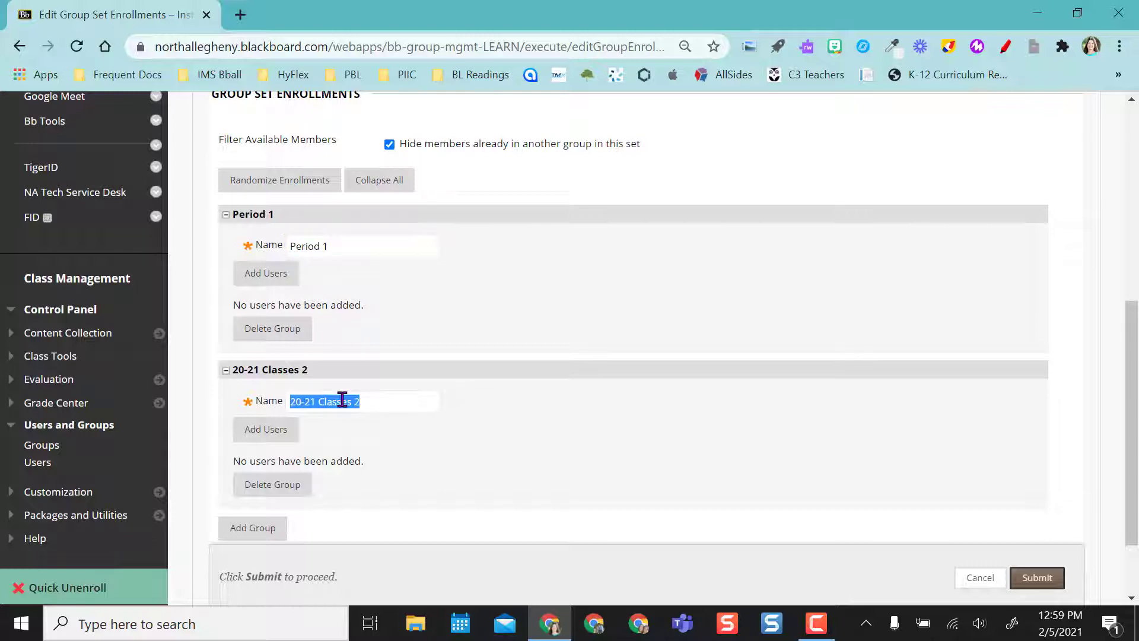
pyautogui.write('Period 2')
# - Open the user list for adding members to Period 1 and select the first three students
pyautogui.scroll(1, 557, 448)
pyautogui.scroll(-2, 562, 454)
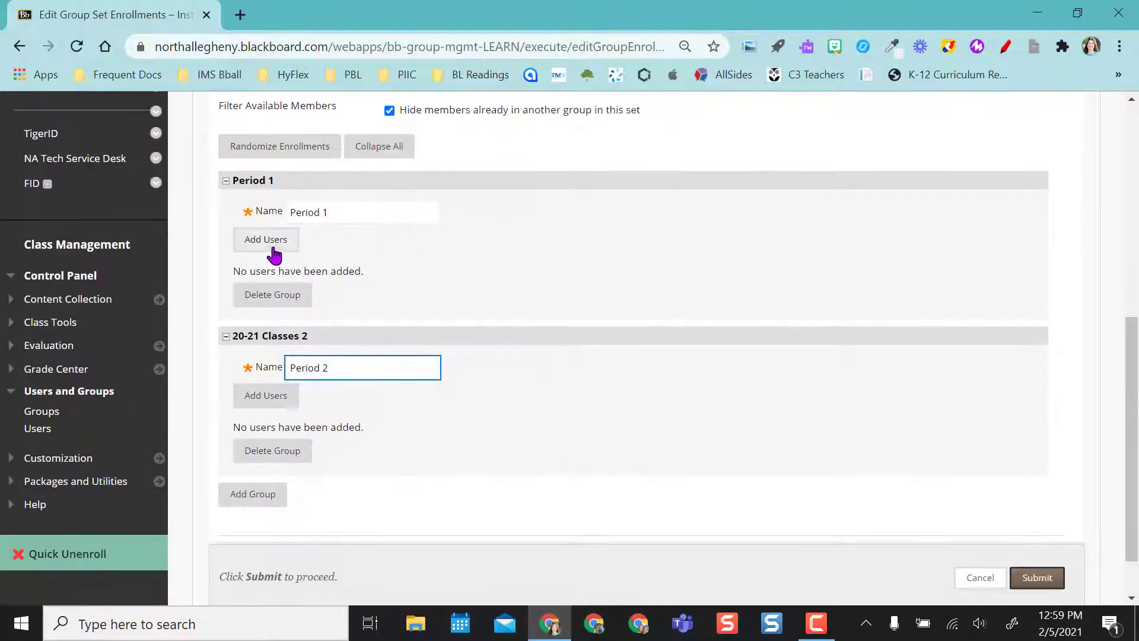
pyautogui.click(271, 240)
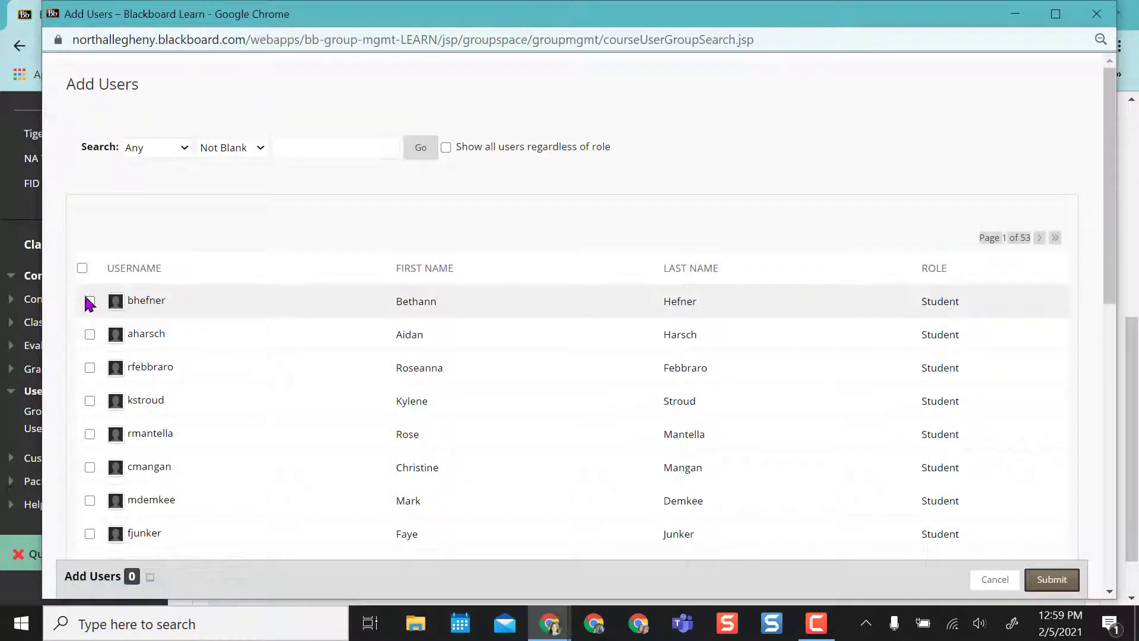
pyautogui.click(90, 301)
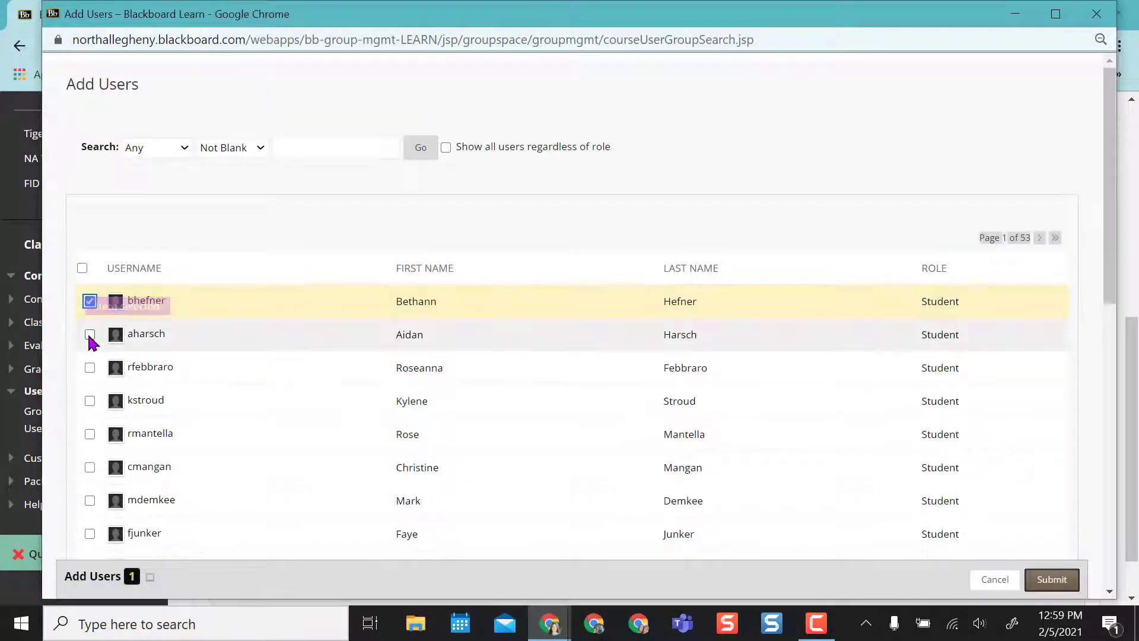
pyautogui.click(89, 335)
pyautogui.click(90, 368)
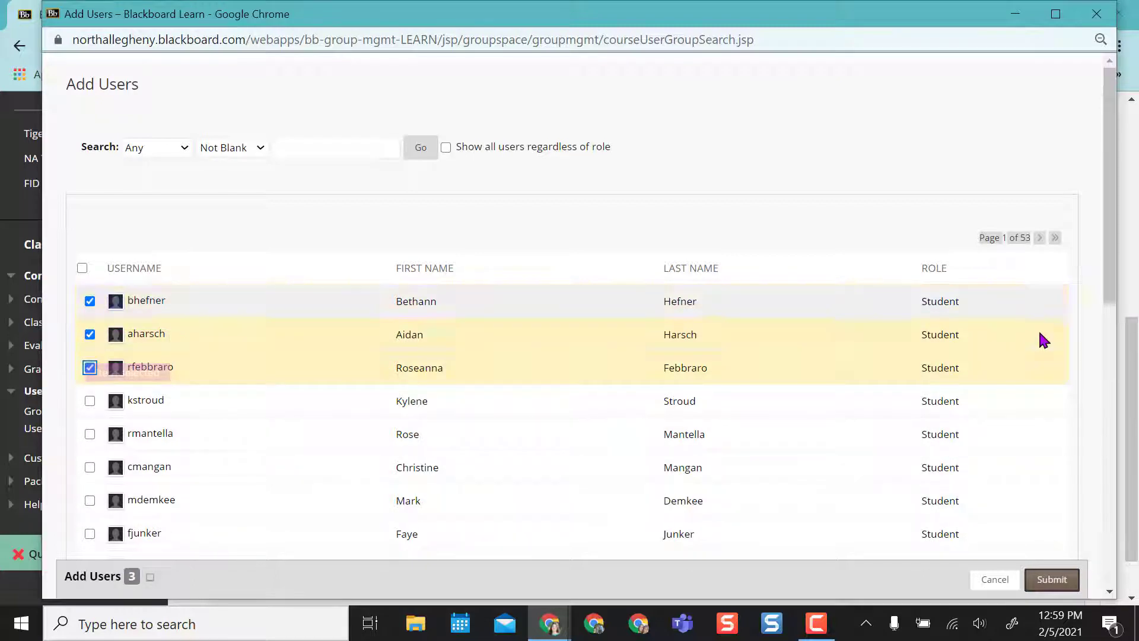
# - Sort the user list by last name, select two more students, and add all selected students to Period 1
pyautogui.click(687, 271)
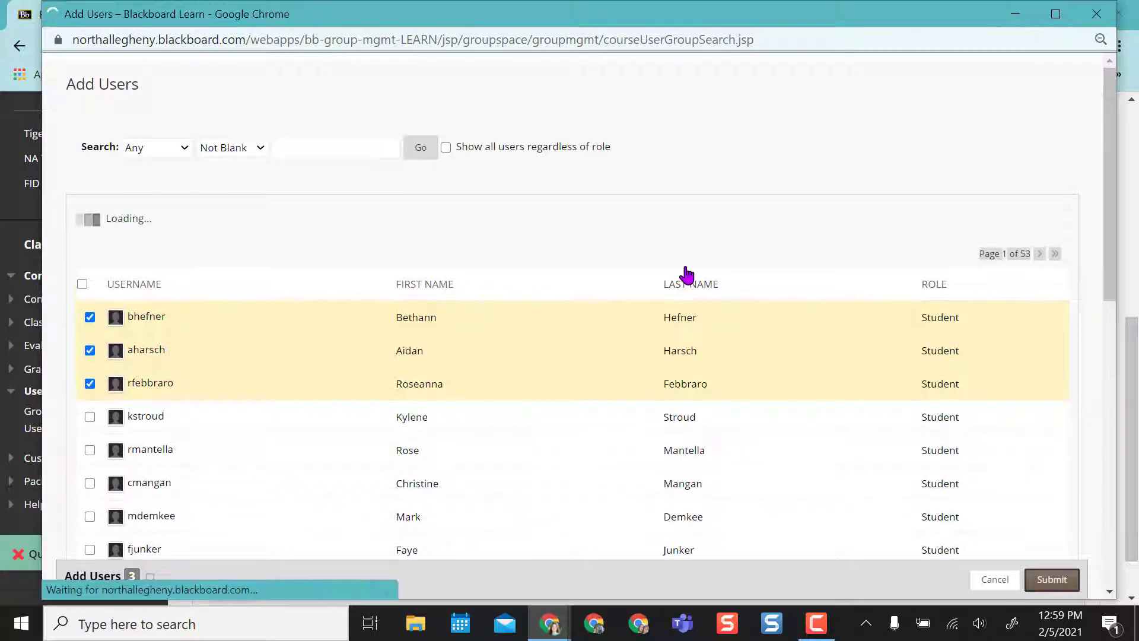
pyautogui.moveTo(1111, 221); pyautogui.dragTo(1111, 482)
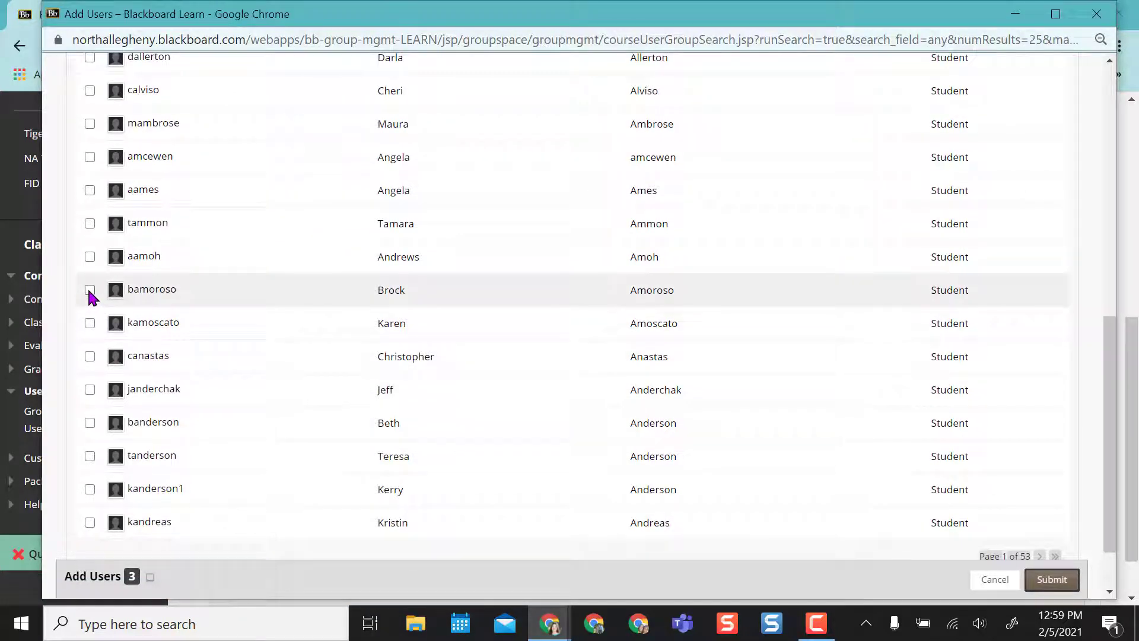
pyautogui.click(90, 256)
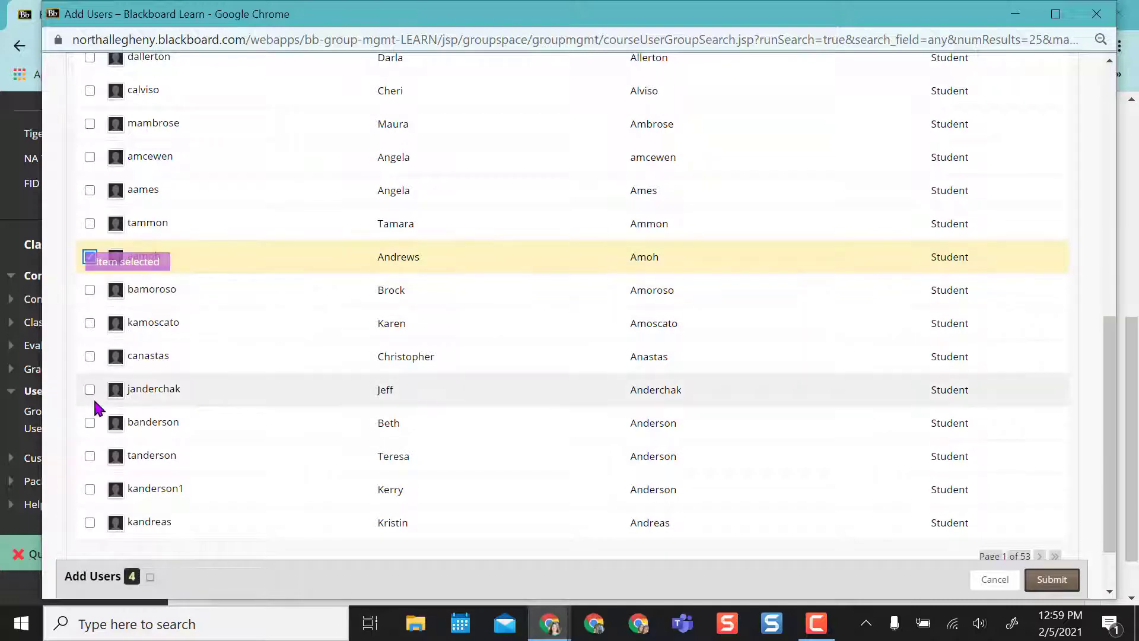
pyautogui.click(90, 455)
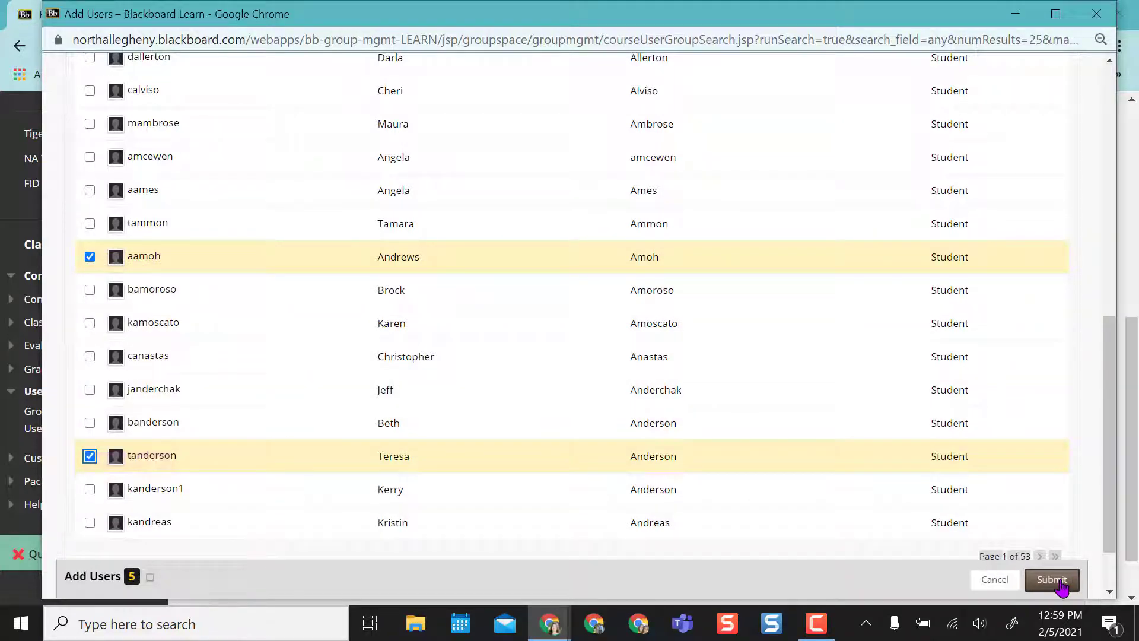
pyautogui.click(1053, 582)
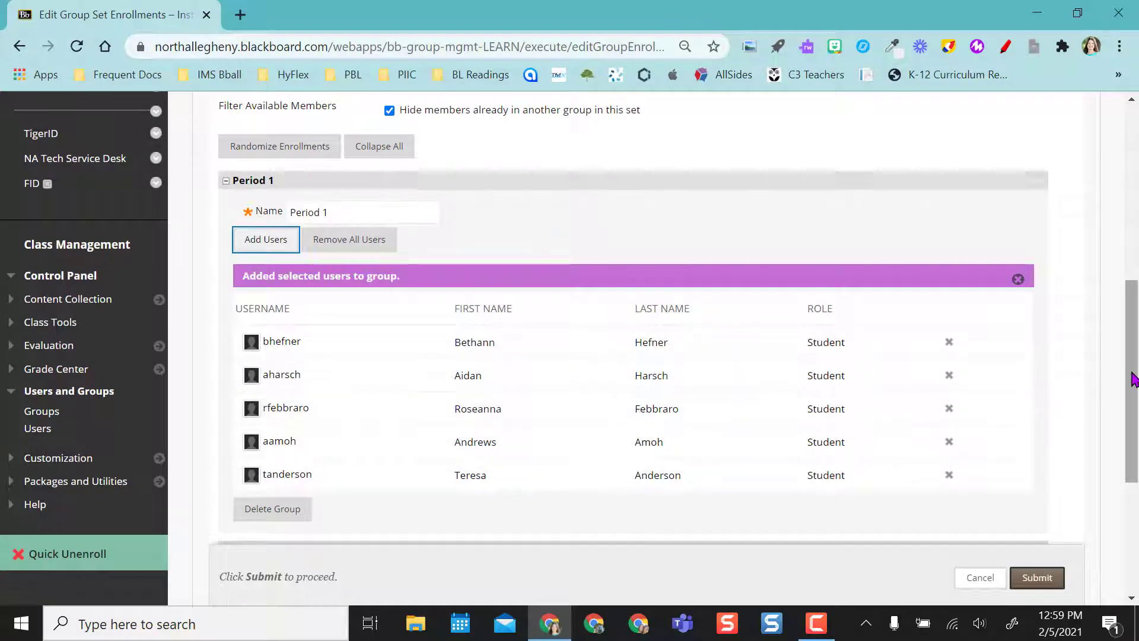
# - Add five students to the Period 2 group and submit the group set enrollments
pyautogui.scroll(-5, 1133, 380)
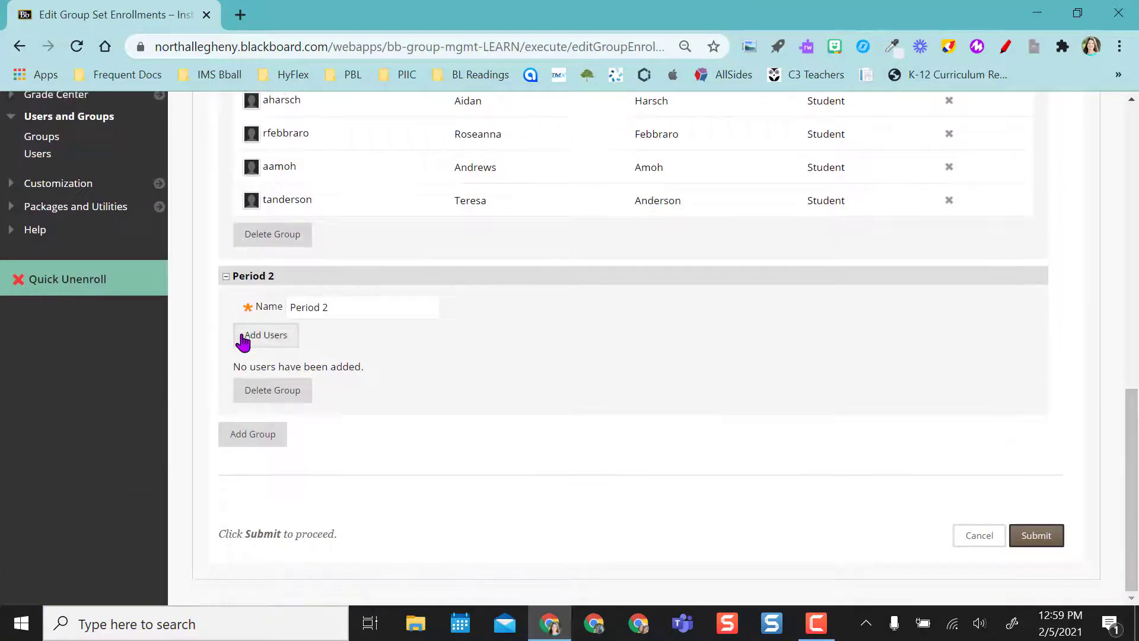
pyautogui.click(243, 341)
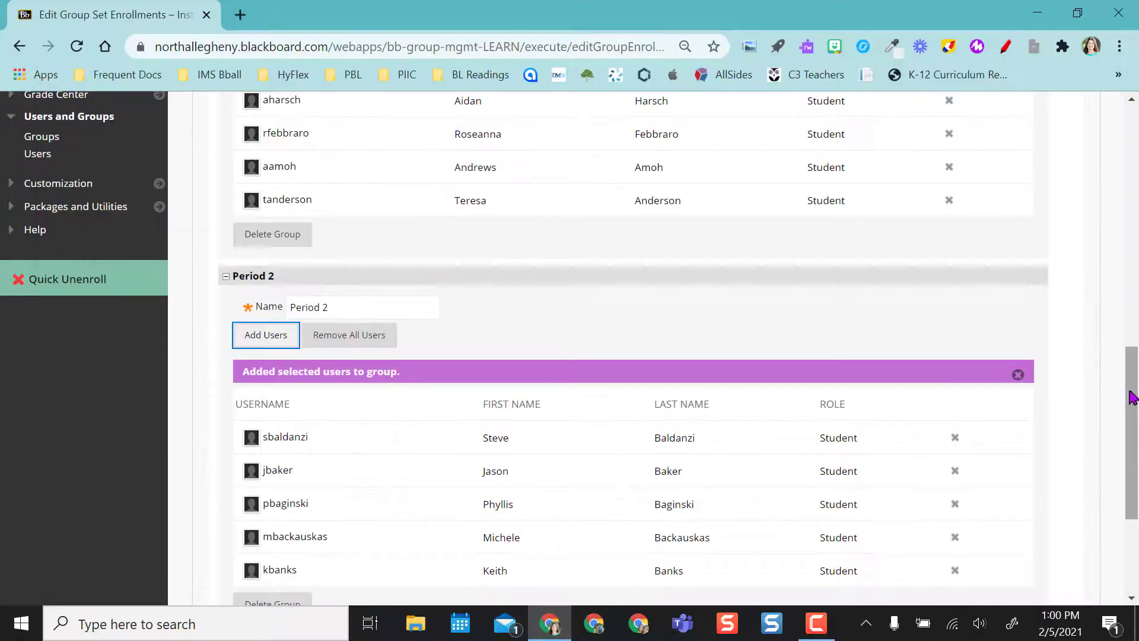
pyautogui.scroll(5, 1126, 394)
pyautogui.scroll(-2, 1126, 300)
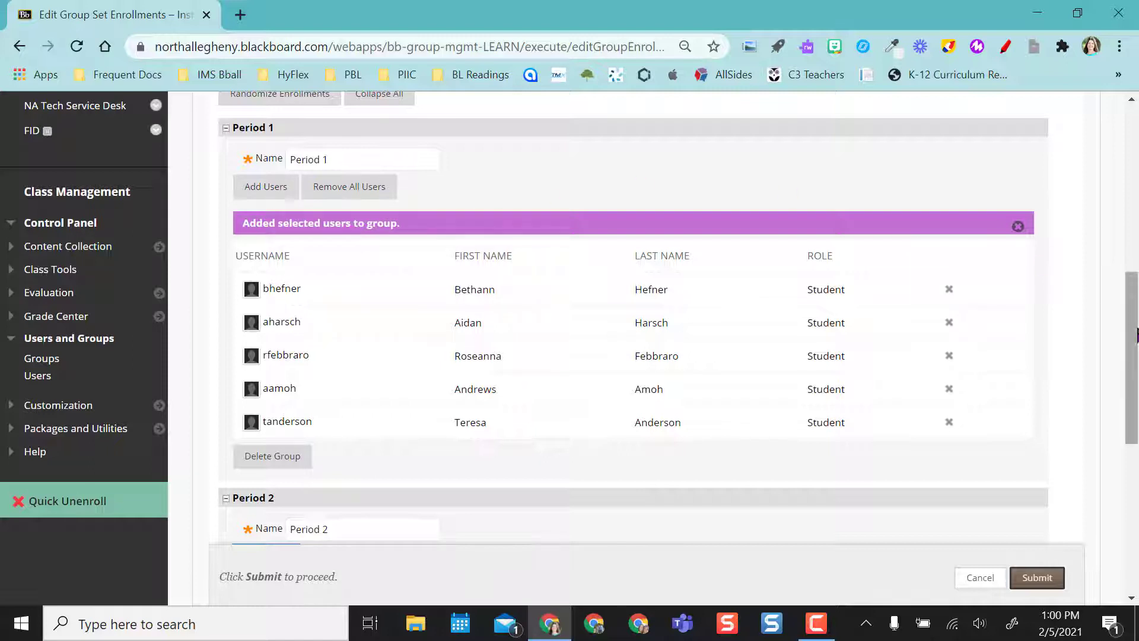
pyautogui.click(1048, 584)
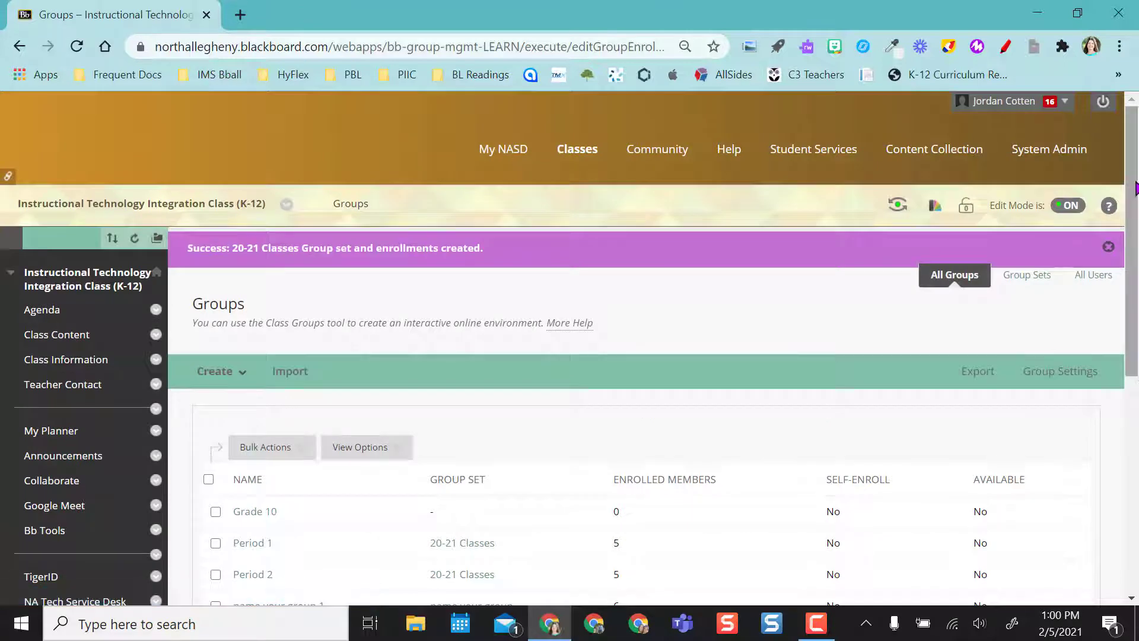
# - Select the Period 1 and Period 2 groups and view the bulk option for creating a smart view
pyautogui.scroll(-3, 740, 425)
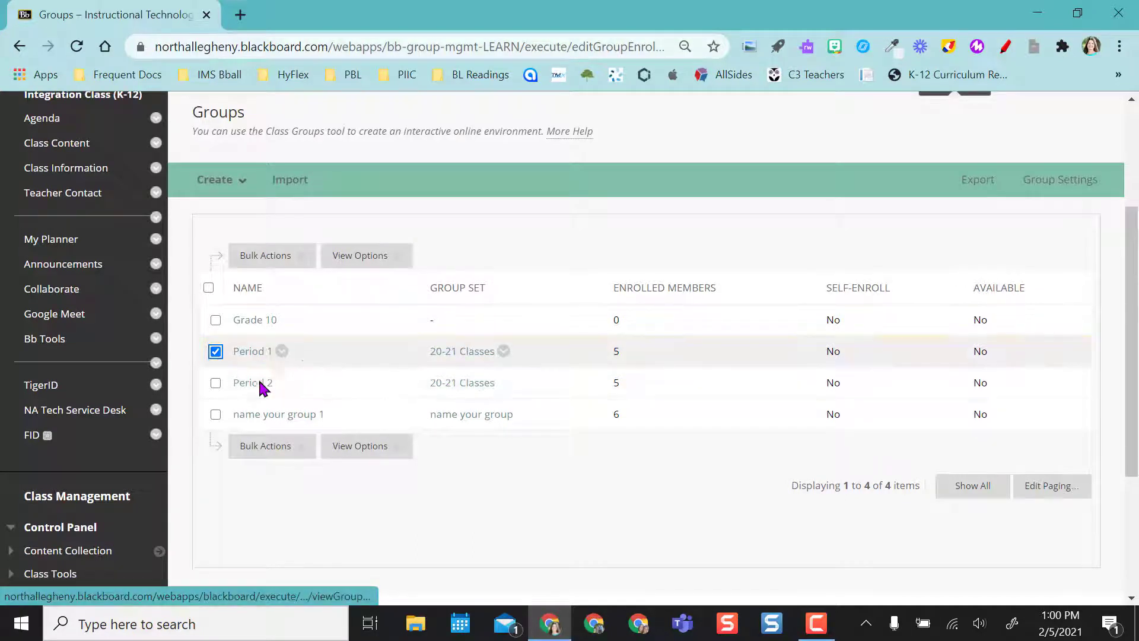
pyautogui.click(216, 382)
pyautogui.click(295, 451)
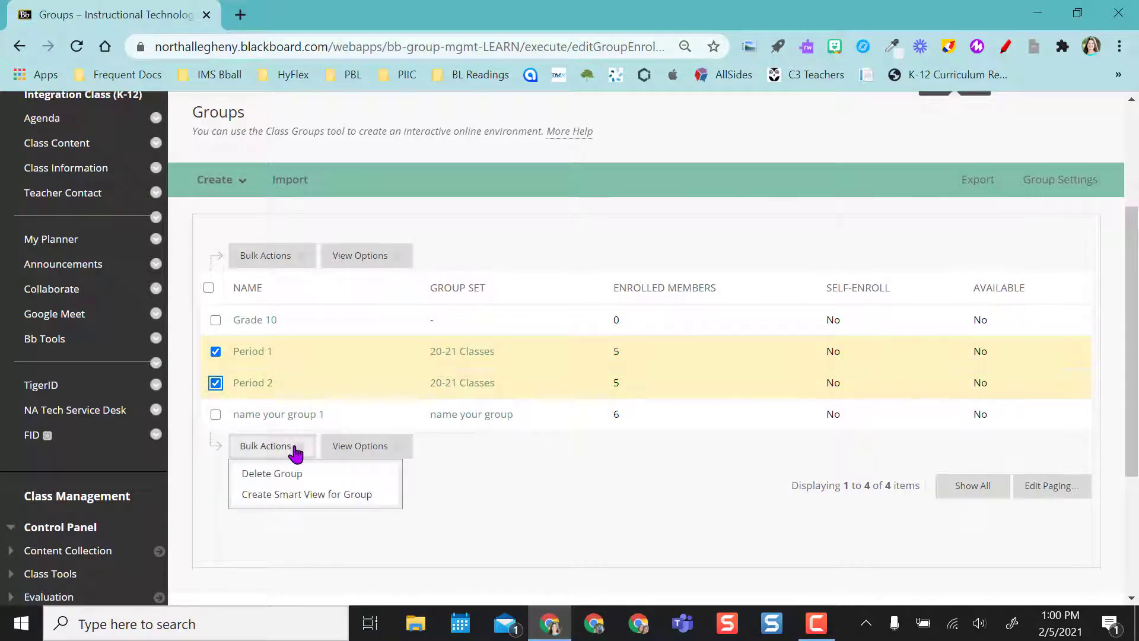
pyautogui.click(326, 502)
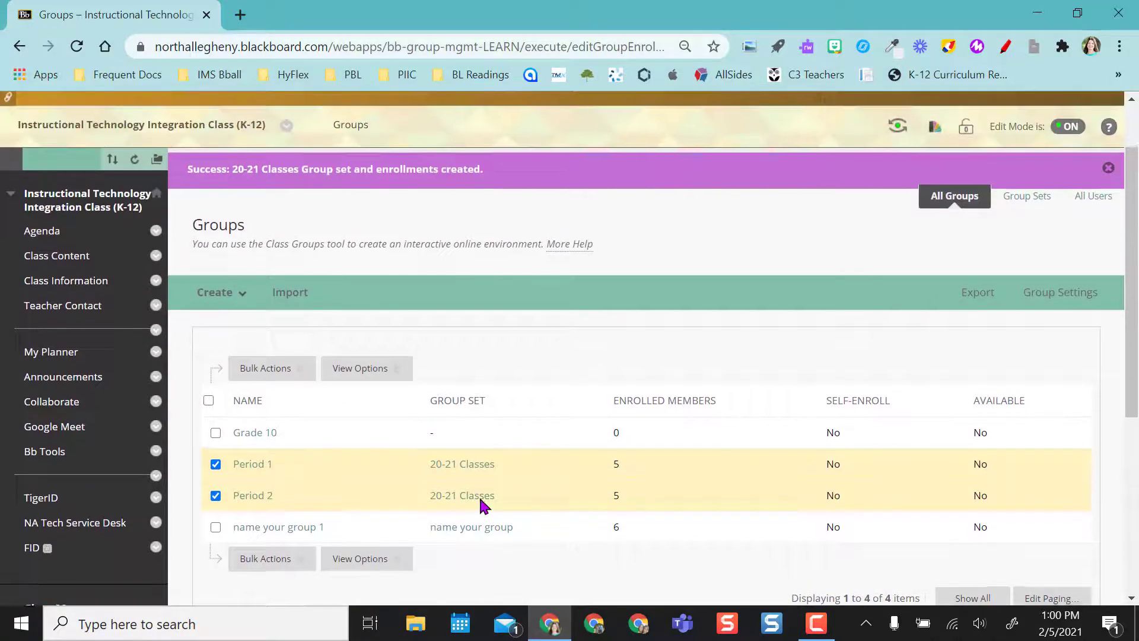
# - Open the class's Full Grade Center
pyautogui.scroll(-5, 480, 505)
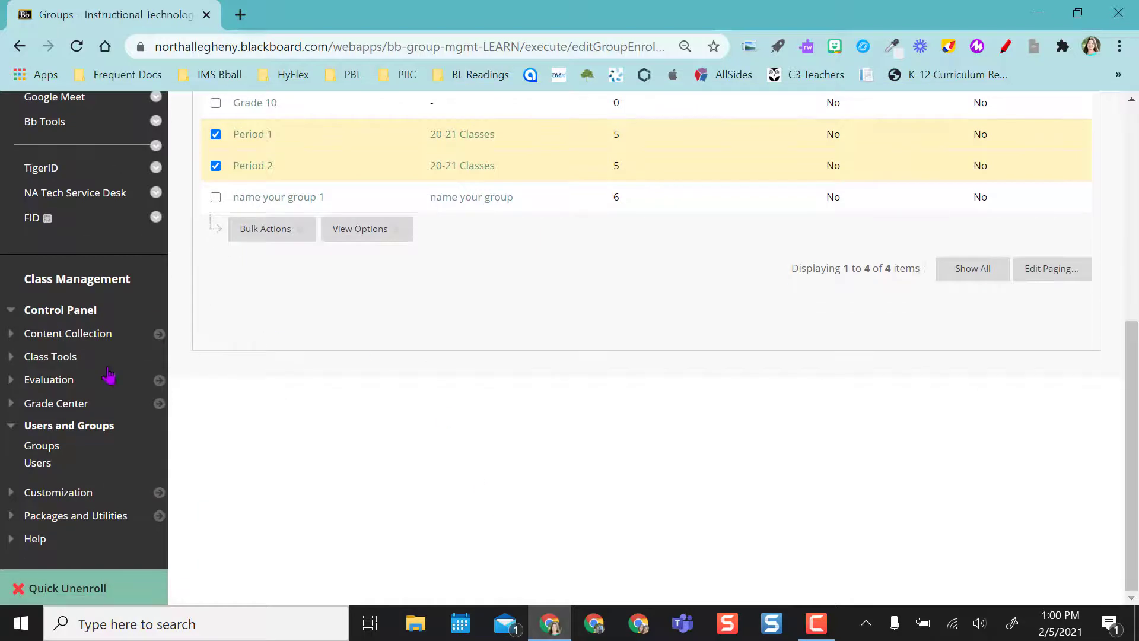
pyautogui.click(45, 404)
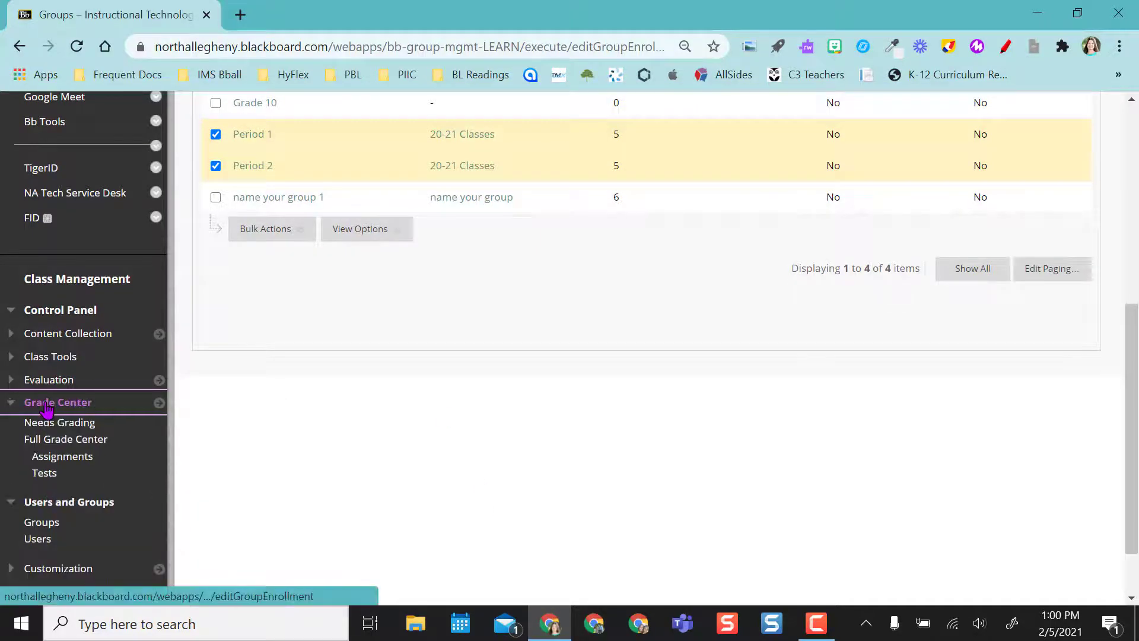
pyautogui.click(47, 439)
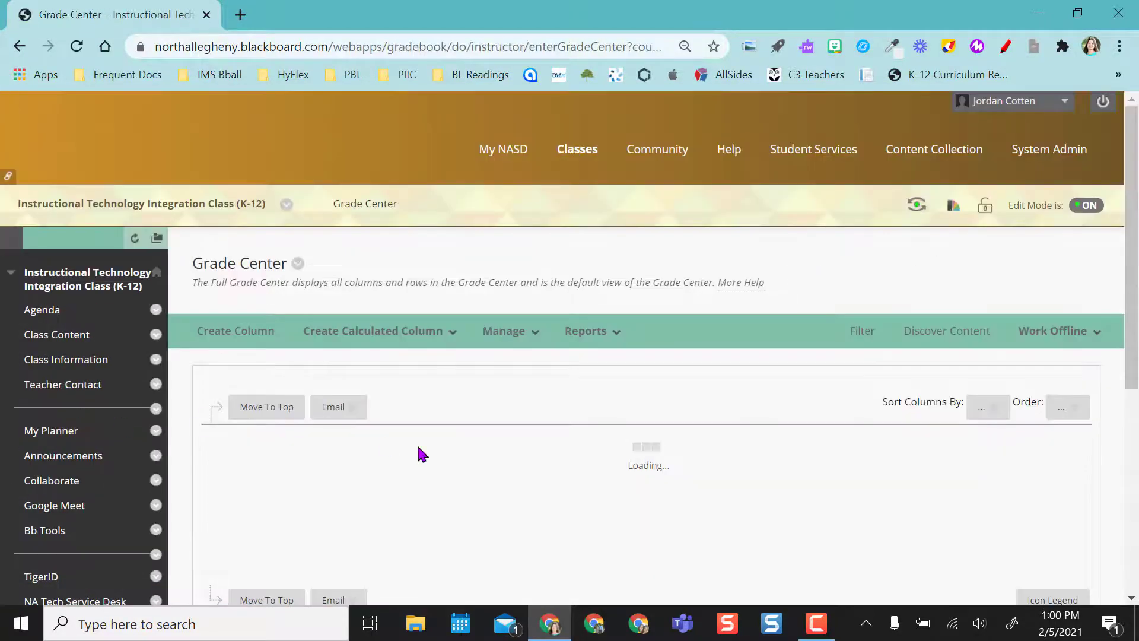
# - Open the Grade Center's smart views list and locate the two 20-21 Classes group views
pyautogui.click(534, 334)
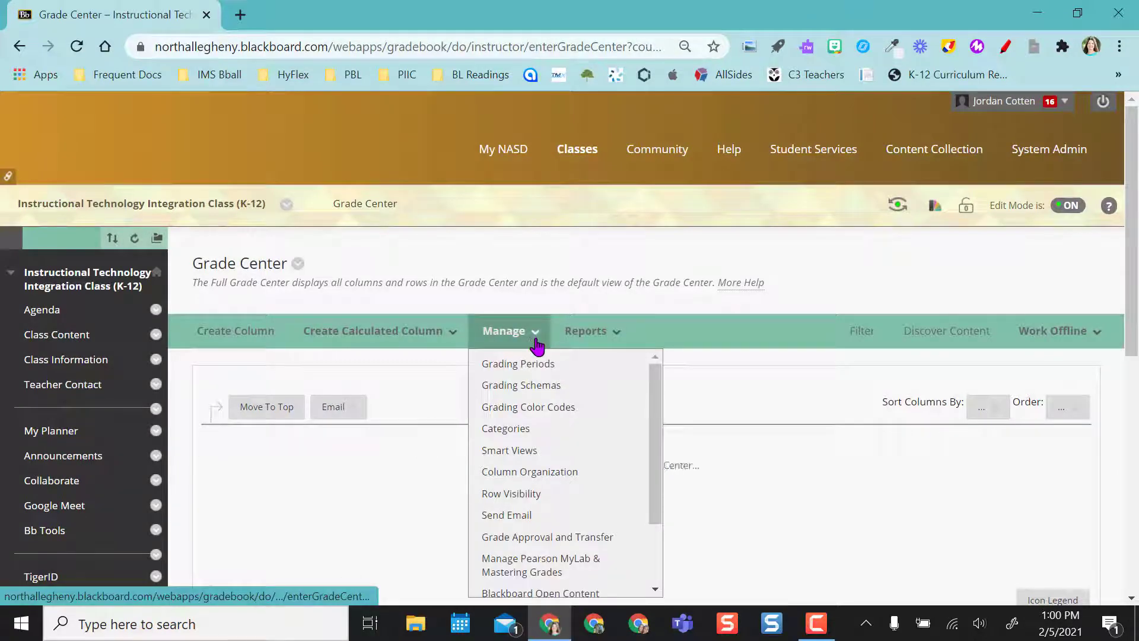
pyautogui.click(511, 452)
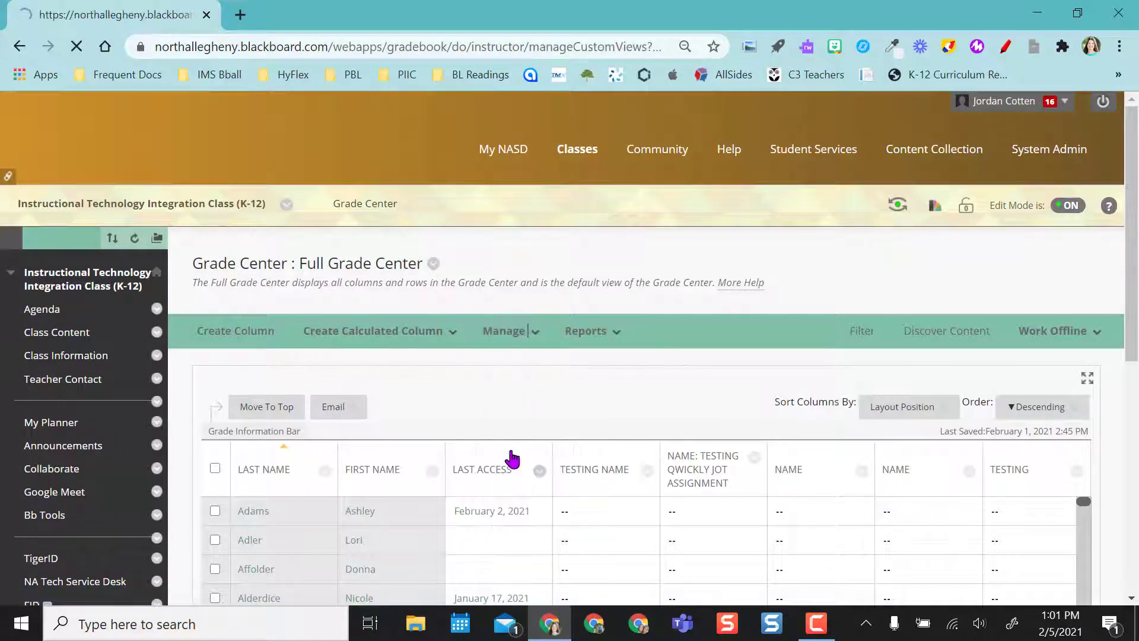
pyautogui.scroll(-3, 986, 399)
pyautogui.scroll(-3, 987, 399)
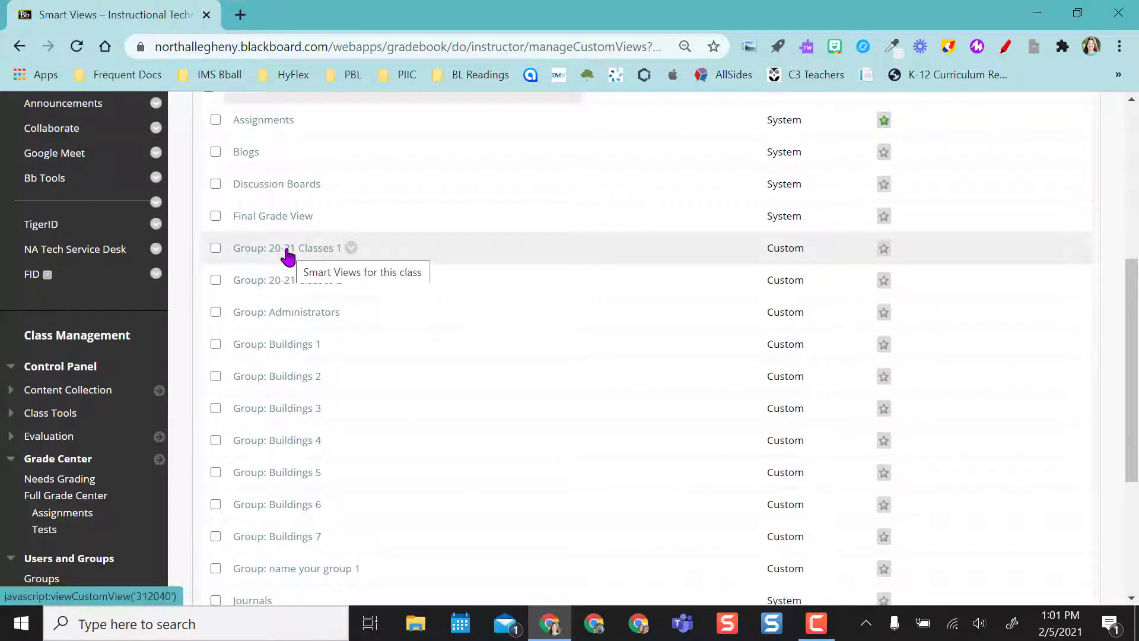
pyautogui.scroll(-1, 288, 256)
pyautogui.moveTo(1131, 312); pyautogui.dragTo(1131, 263)
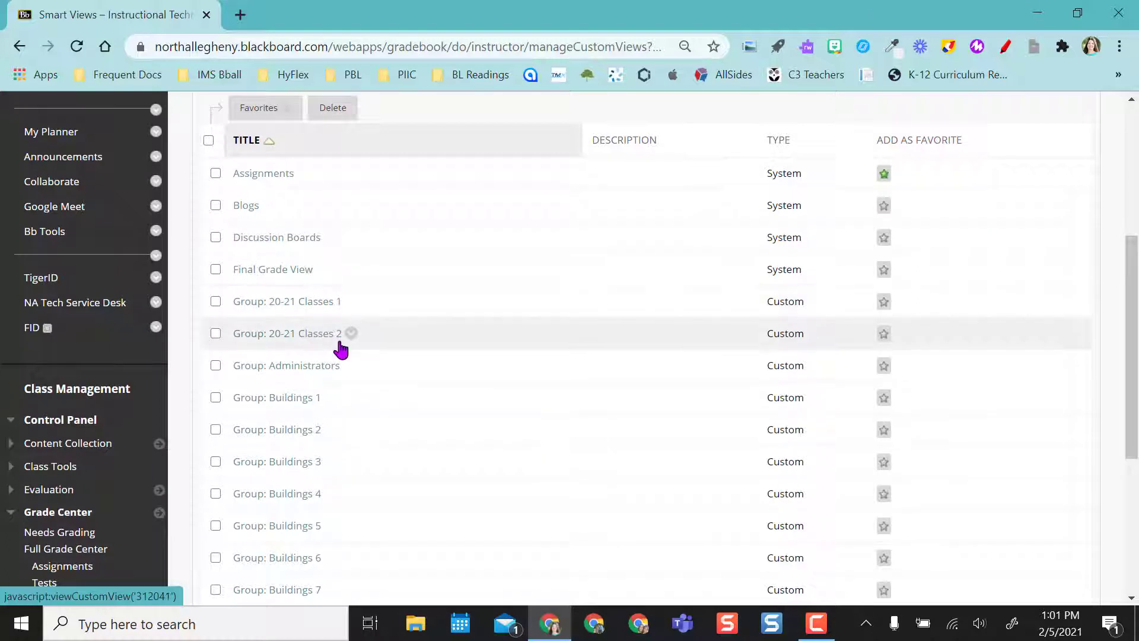
pyautogui.scroll(-1, 353, 307)
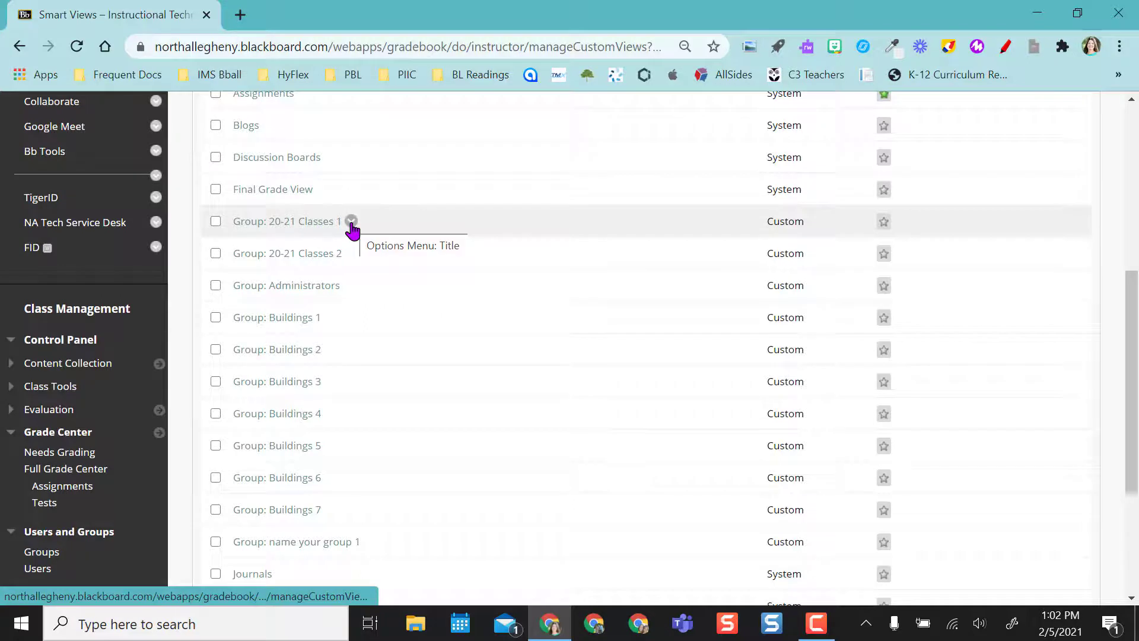
# - Rename the smart view "Group: 20-21 Classes 1" to "Period 1", keeping its selection criteria, and submit it
pyautogui.click(351, 220)
pyautogui.click(372, 161)
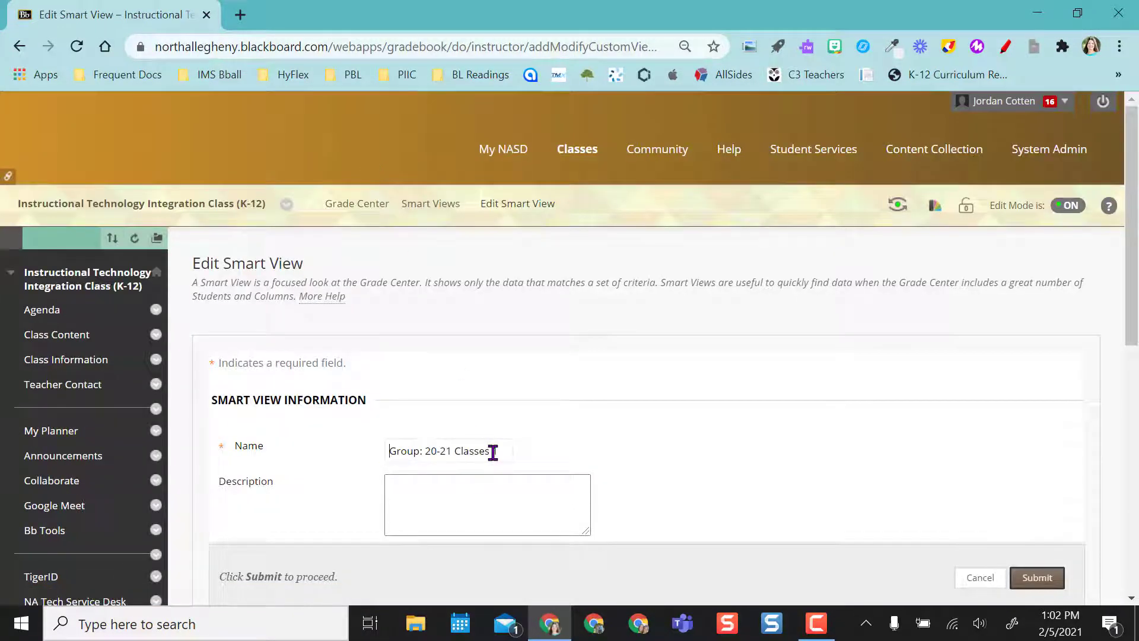
pyautogui.moveTo(494, 452); pyautogui.dragTo(376, 453)
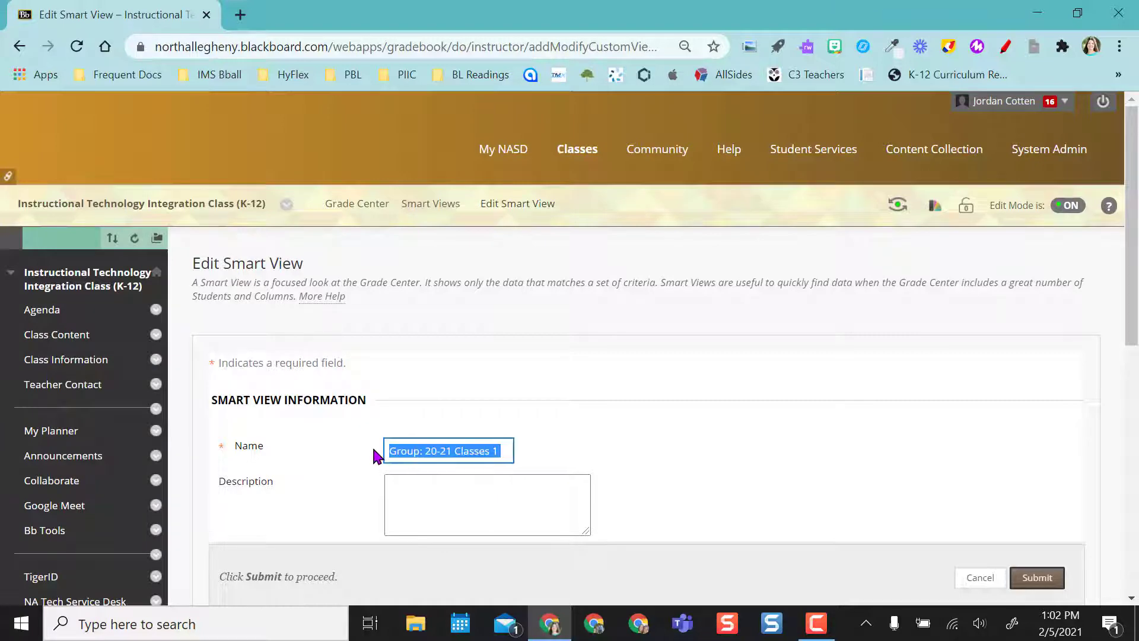
pyautogui.write('Period 1')
pyautogui.click(631, 480)
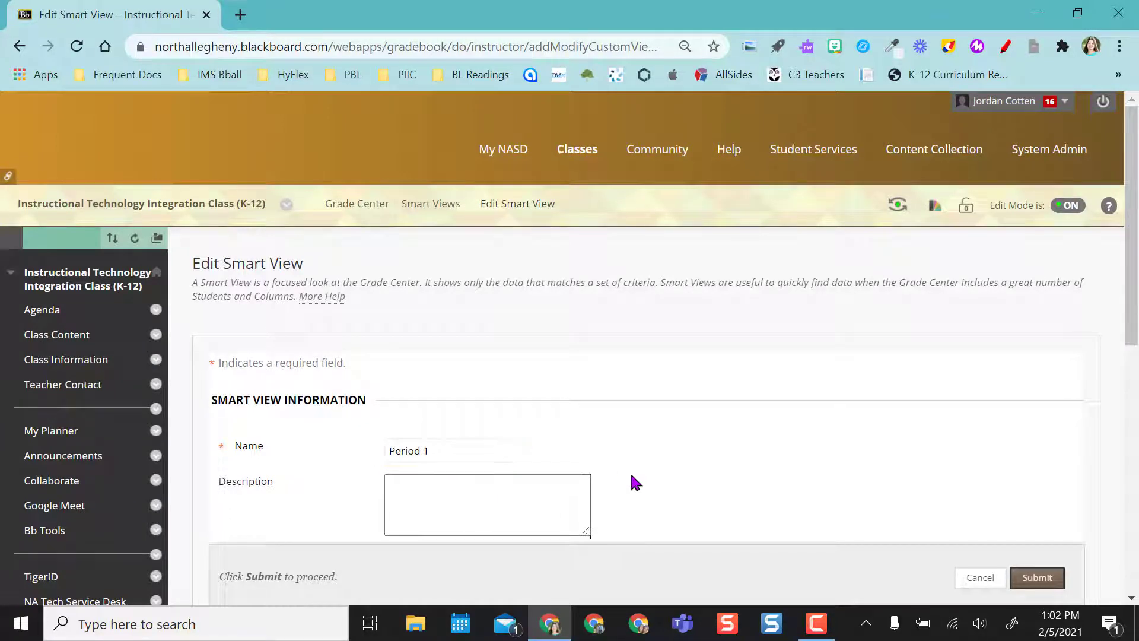
pyautogui.scroll(-6, 744, 469)
pyautogui.scroll(-1, 747, 472)
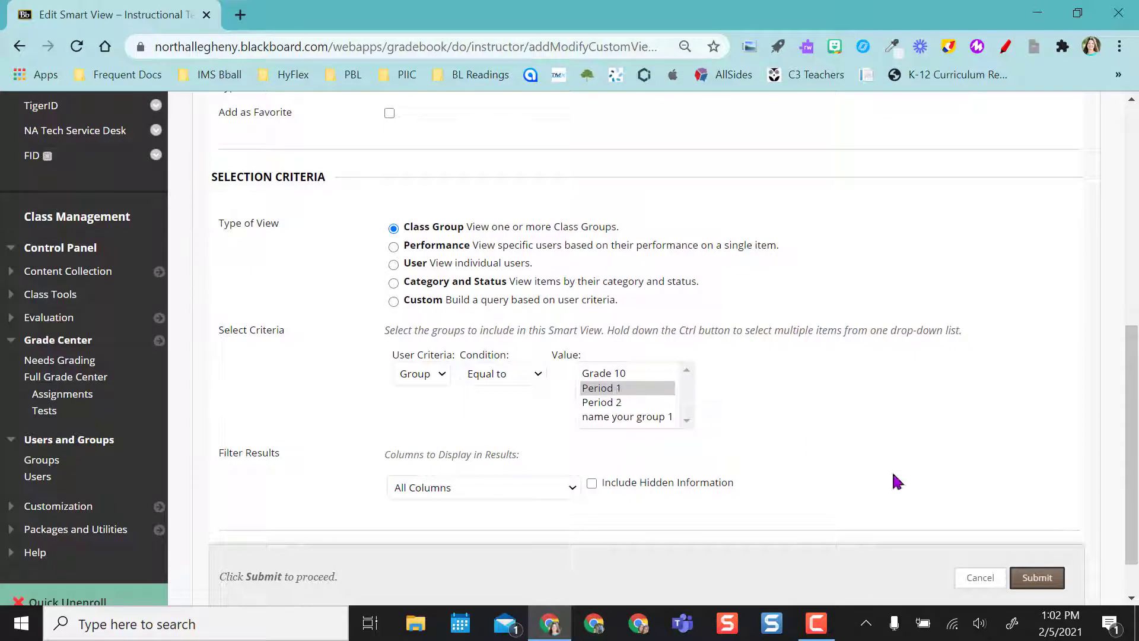
pyautogui.click(1037, 577)
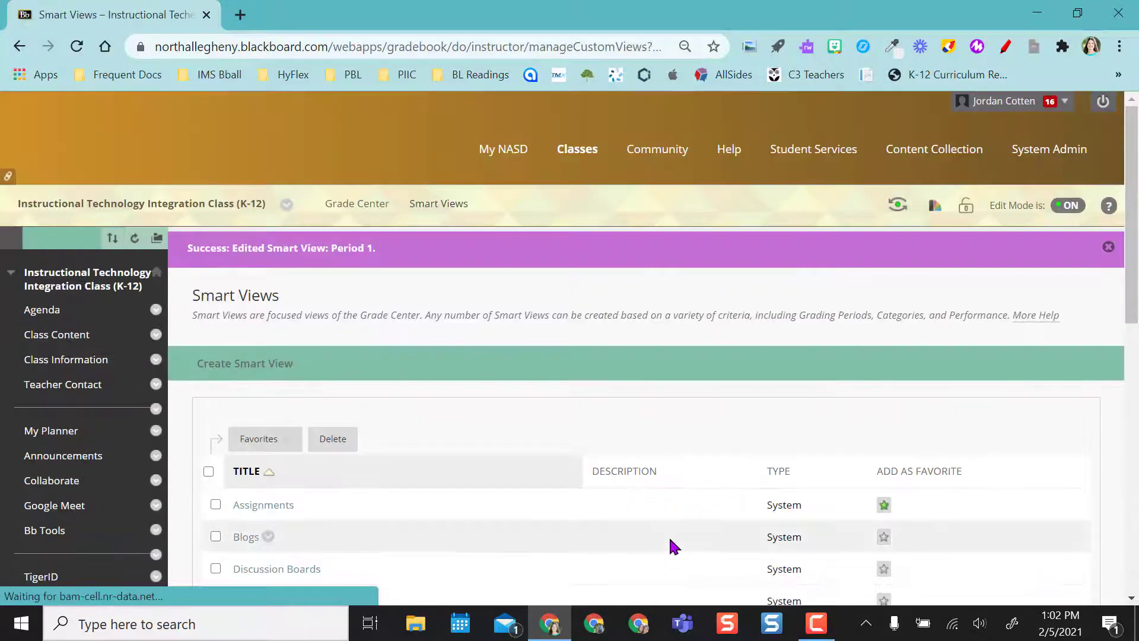
# - Rename the smart view "Group: 20-21 Classes 2" to "Period 2", keeping its selection criteria, and submit it
pyautogui.scroll(-7, 675, 544)
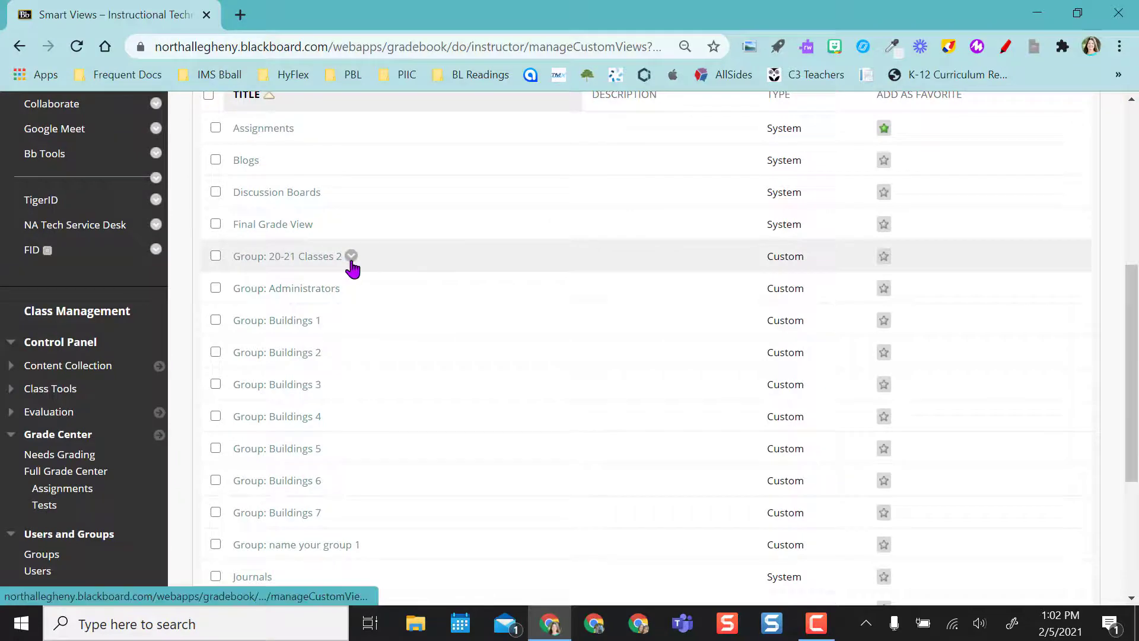
pyautogui.click(352, 256)
pyautogui.click(384, 189)
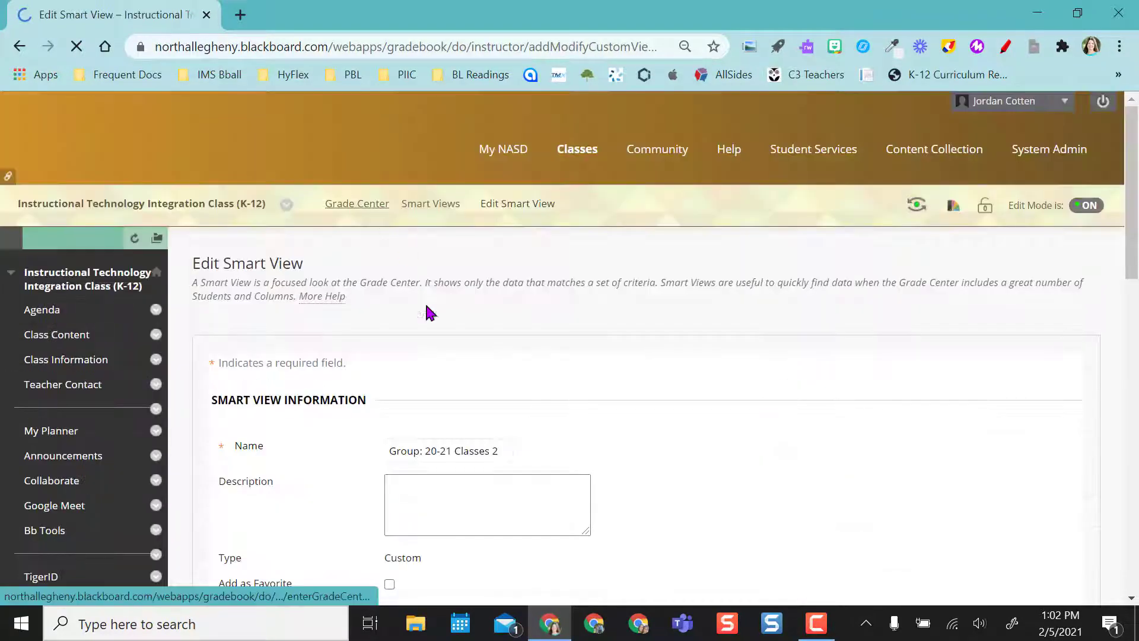
pyautogui.tripleClick(432, 446)
pyautogui.write('Period')
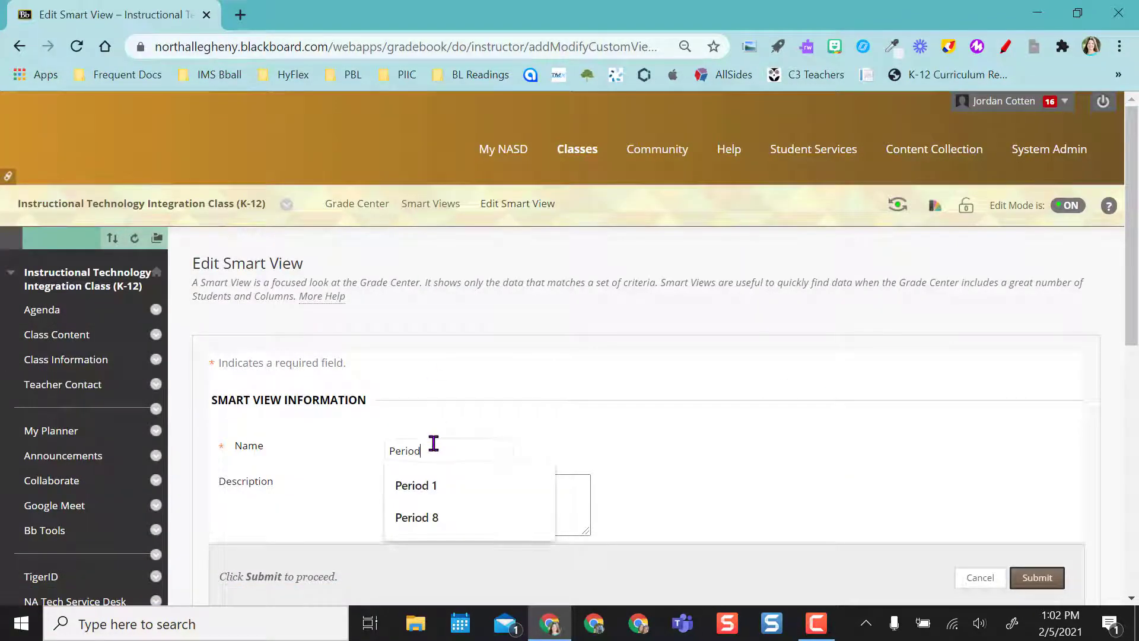
pyautogui.write(' 1')
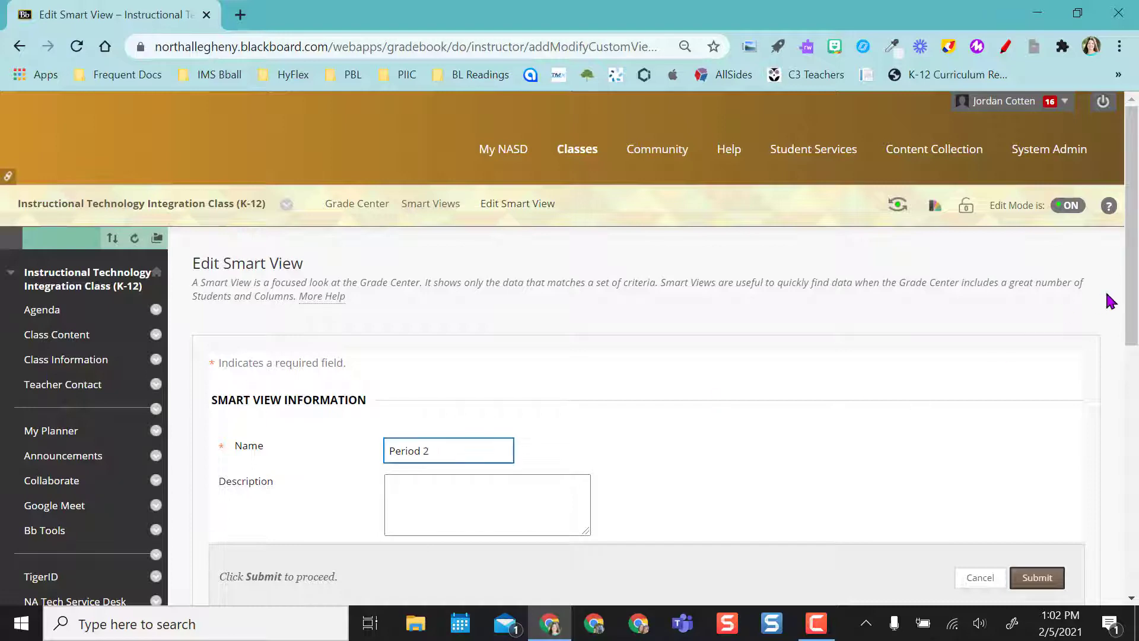
pyautogui.scroll(-7, 1108, 301)
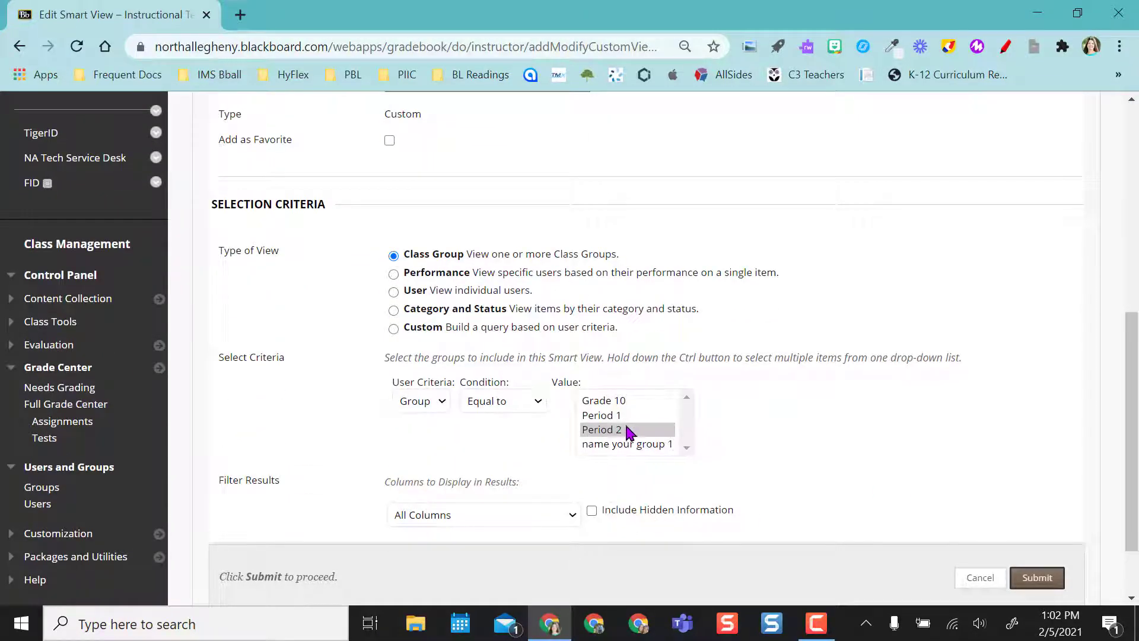
pyautogui.click(1034, 578)
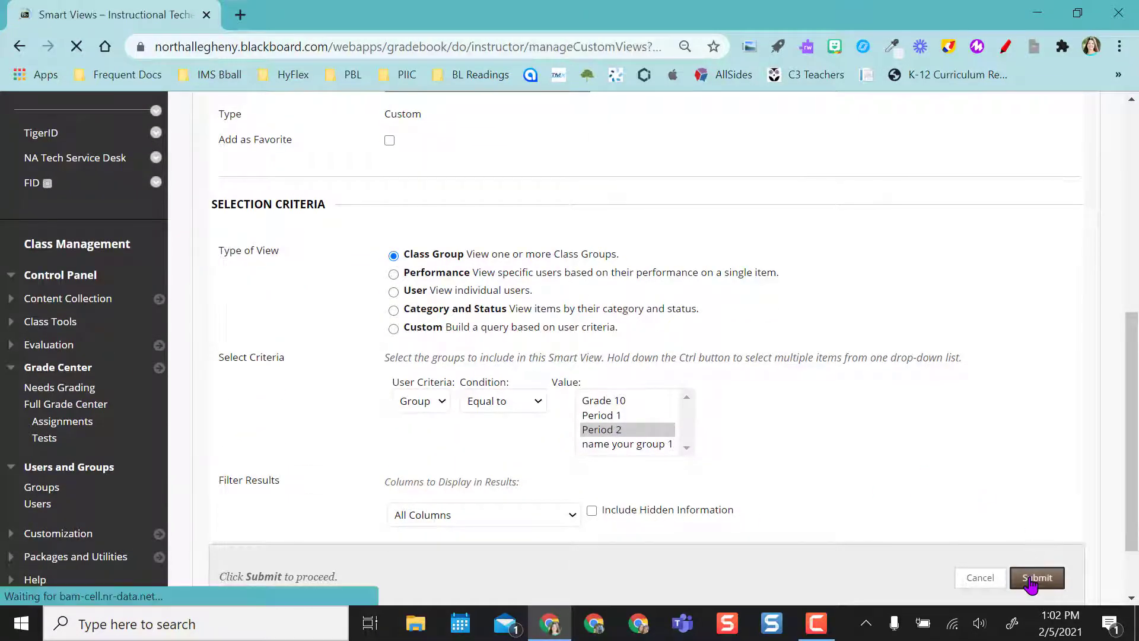
# - Open the Period 1 smart view from the smart views list and examine which students it shows
pyautogui.moveTo(1133, 246); pyautogui.dragTo(1137, 527)
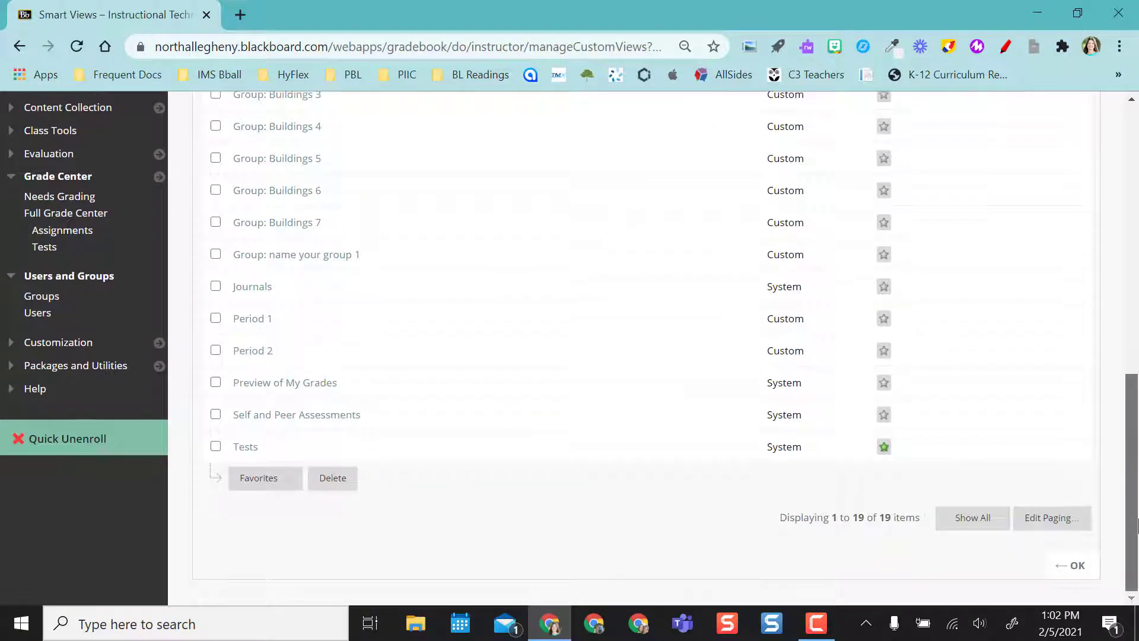
pyautogui.click(249, 320)
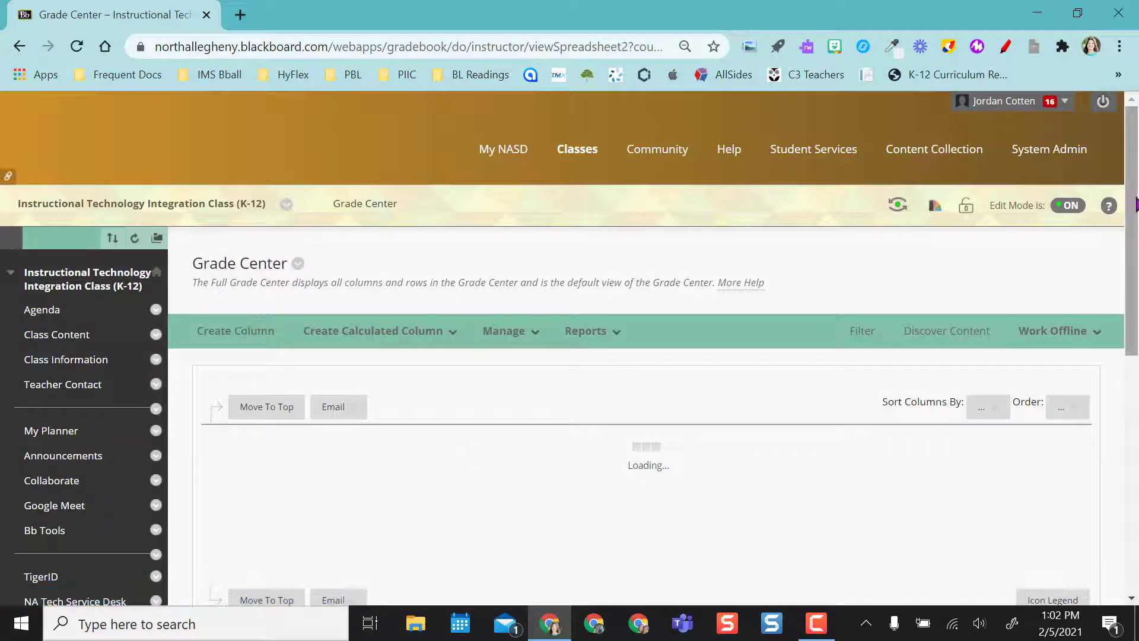
pyautogui.moveTo(1135, 223); pyautogui.dragTo(1135, 294)
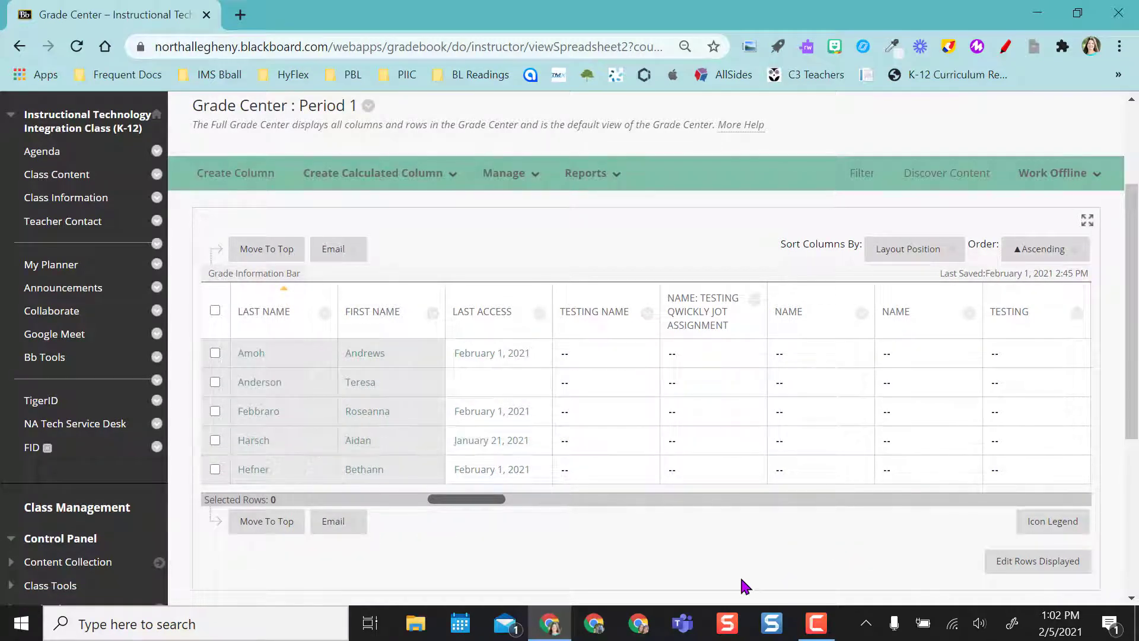
# - Revisit the smart views list and open the Full Grade Center to look over the whole class roster
pyautogui.scroll(1, 745, 586)
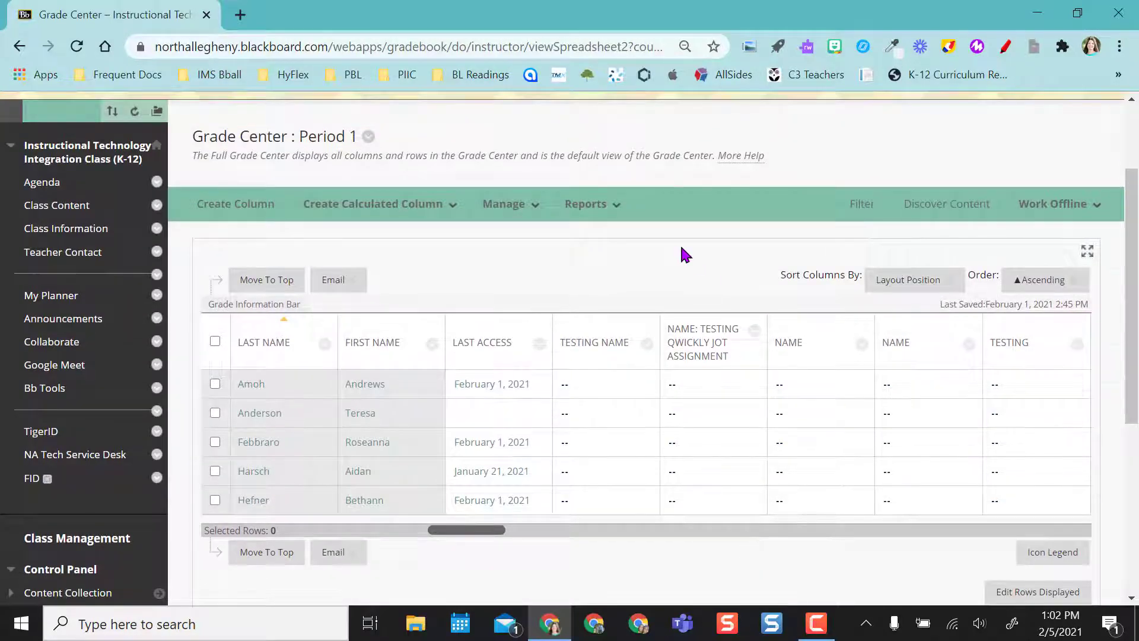
pyautogui.scroll(2, 681, 254)
pyautogui.click(508, 312)
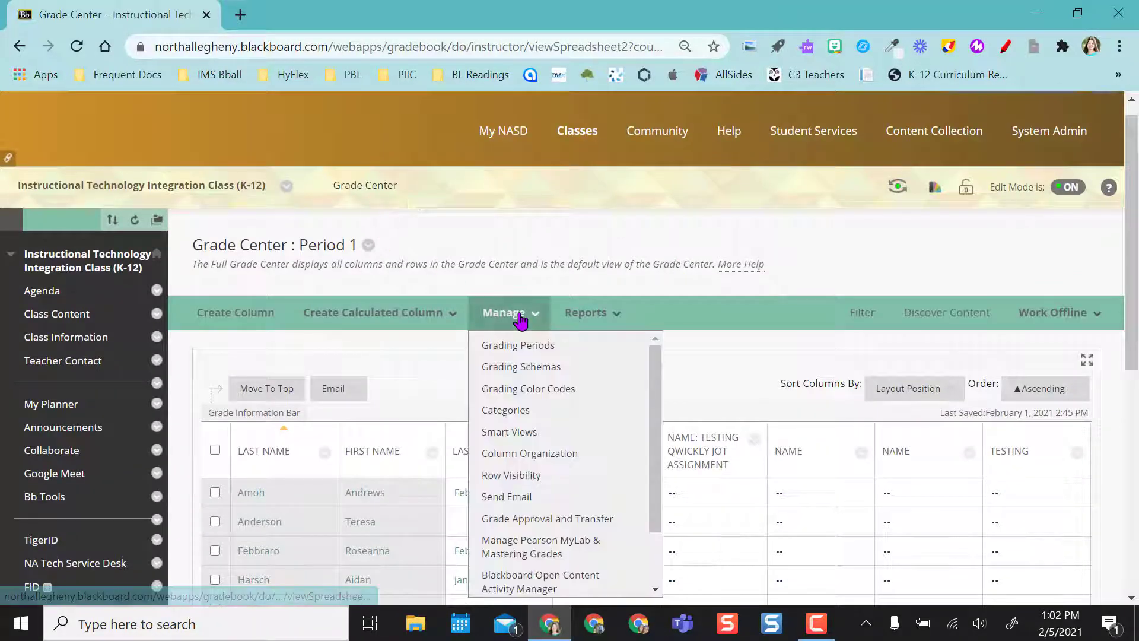
pyautogui.click(504, 433)
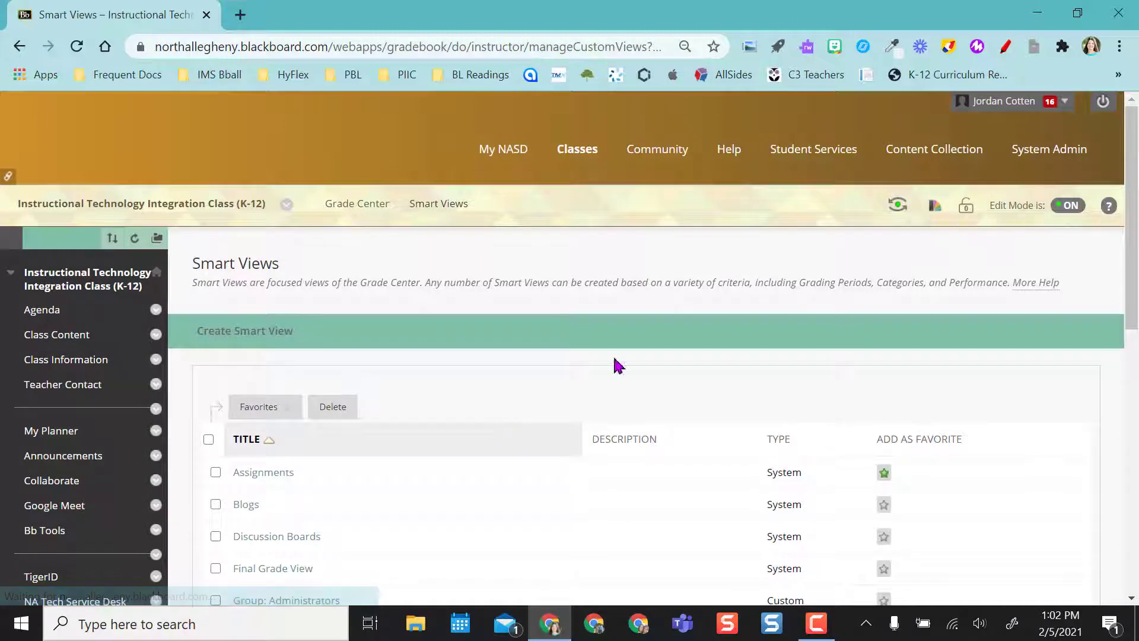
pyautogui.moveTo(1136, 211); pyautogui.dragTo(1138, 394)
pyautogui.click(56, 353)
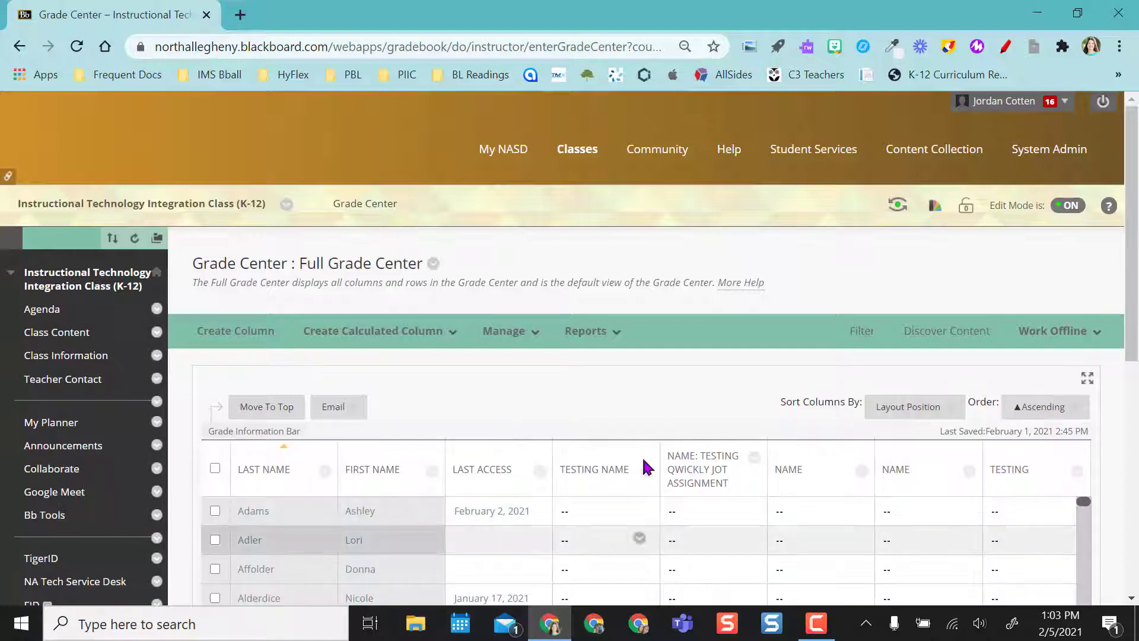
pyautogui.scroll(-5, 484, 571)
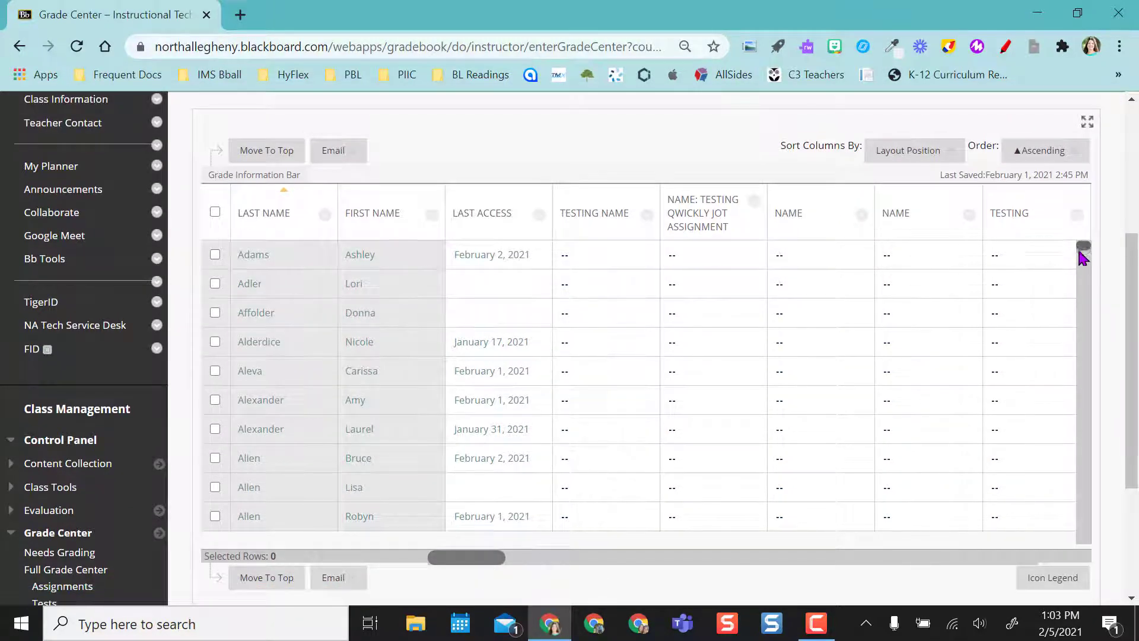
pyautogui.moveTo(1081, 255); pyautogui.dragTo(676, 158)
# - Reopen the smart views list and add the Period 1 and Period 2 smart views to favorites
pyautogui.scroll(3, 677, 158)
pyautogui.click(514, 241)
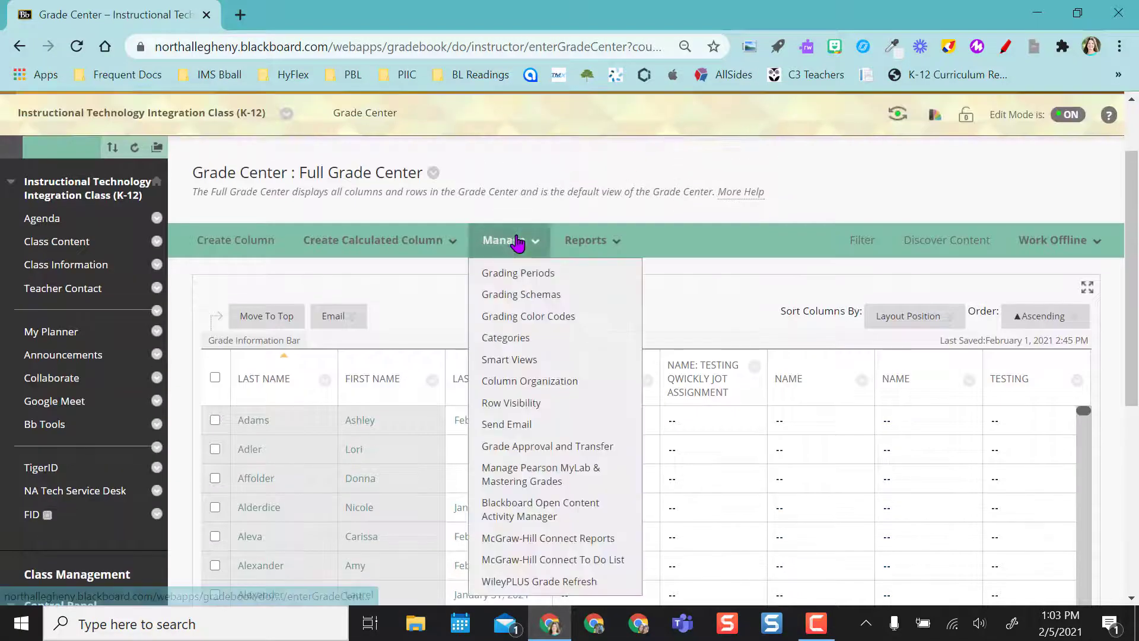
pyautogui.click(514, 360)
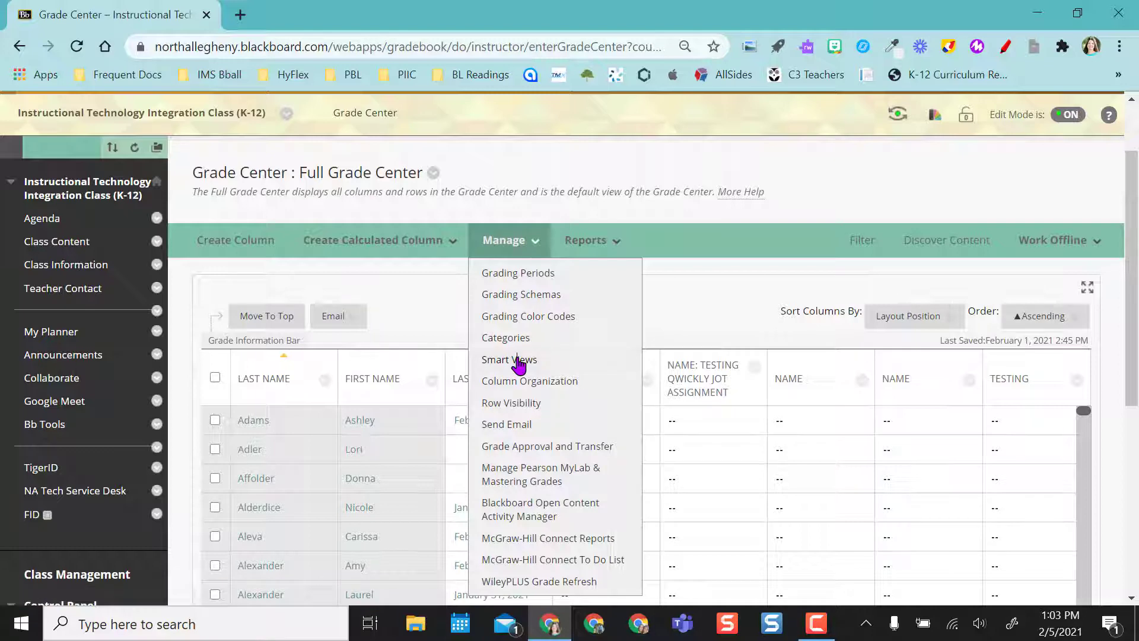
pyautogui.moveTo(1130, 206); pyautogui.dragTo(1136, 448)
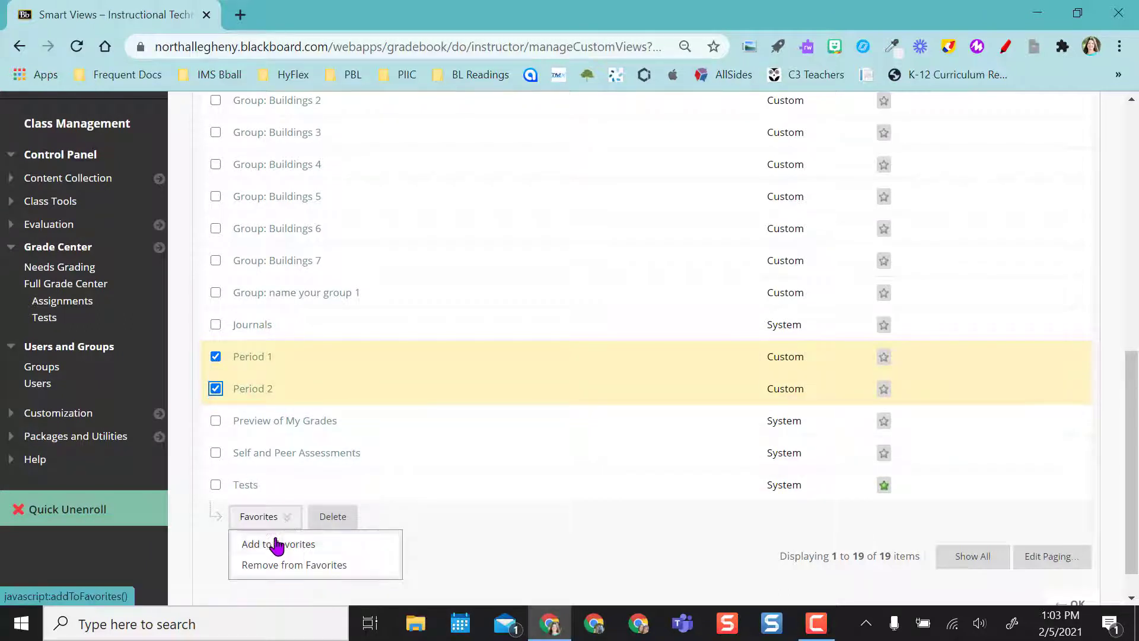
pyautogui.click(290, 550)
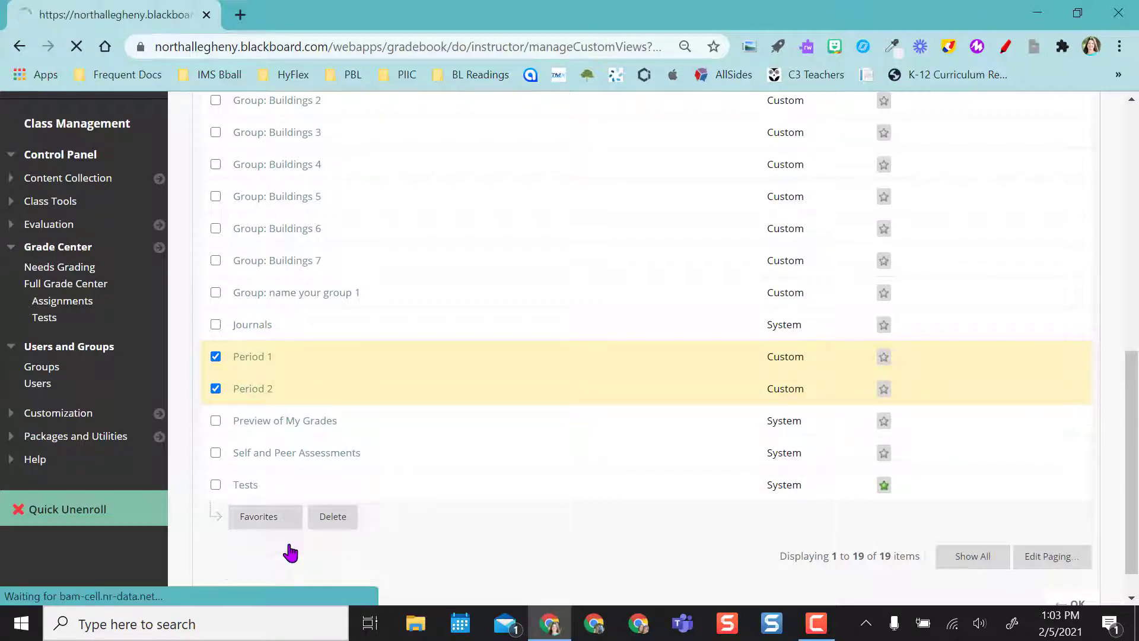
pyautogui.scroll(-5, 141, 458)
pyautogui.scroll(-3, 141, 458)
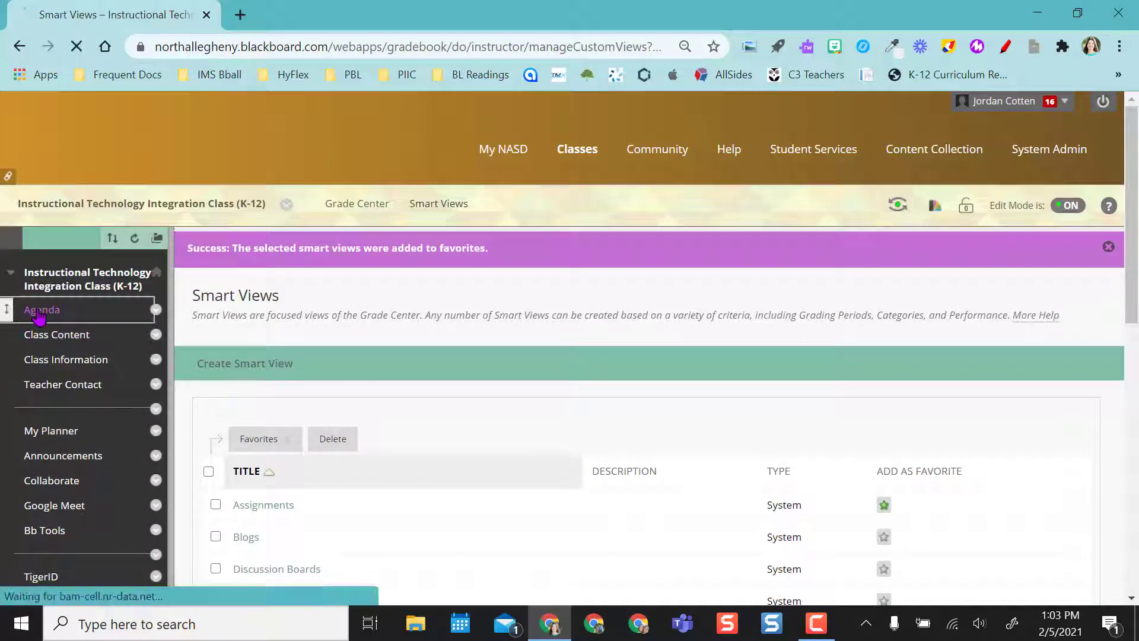
# - Load the Agenda page, expand the class's Grade Center links, and open the favorited Period 1 view
pyautogui.click(40, 312)
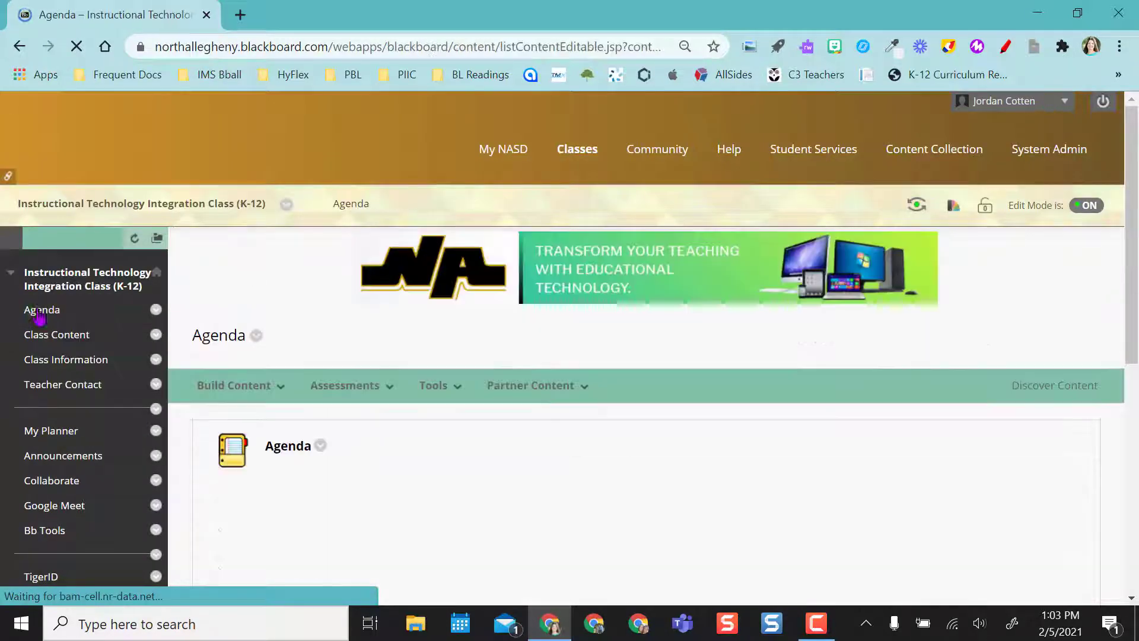
pyautogui.scroll(-8, 89, 472)
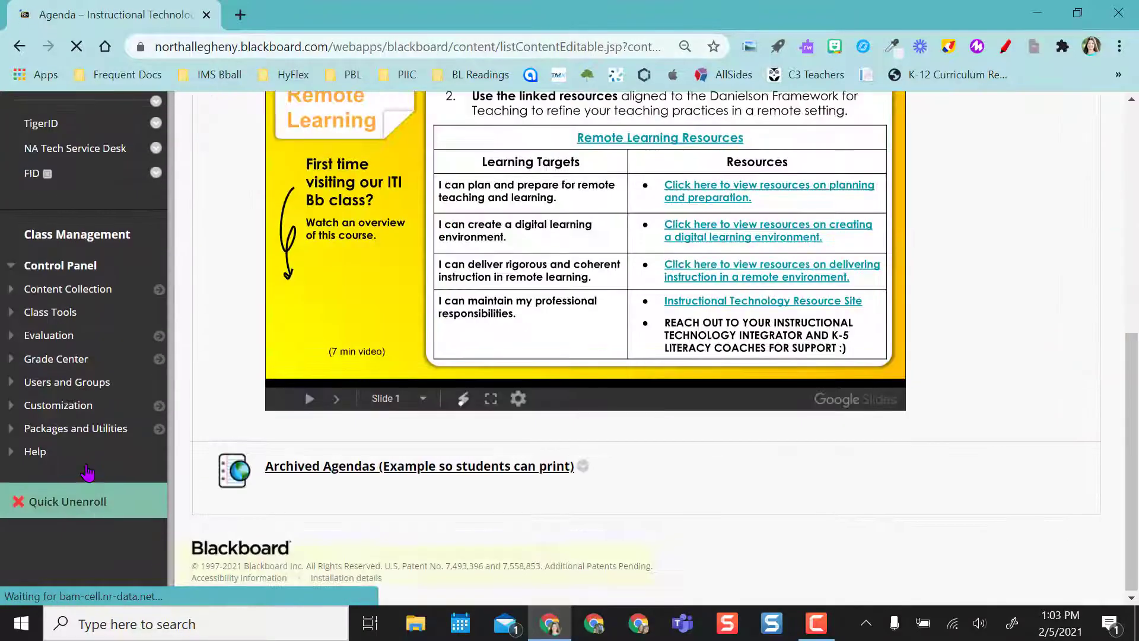
pyautogui.click(10, 359)
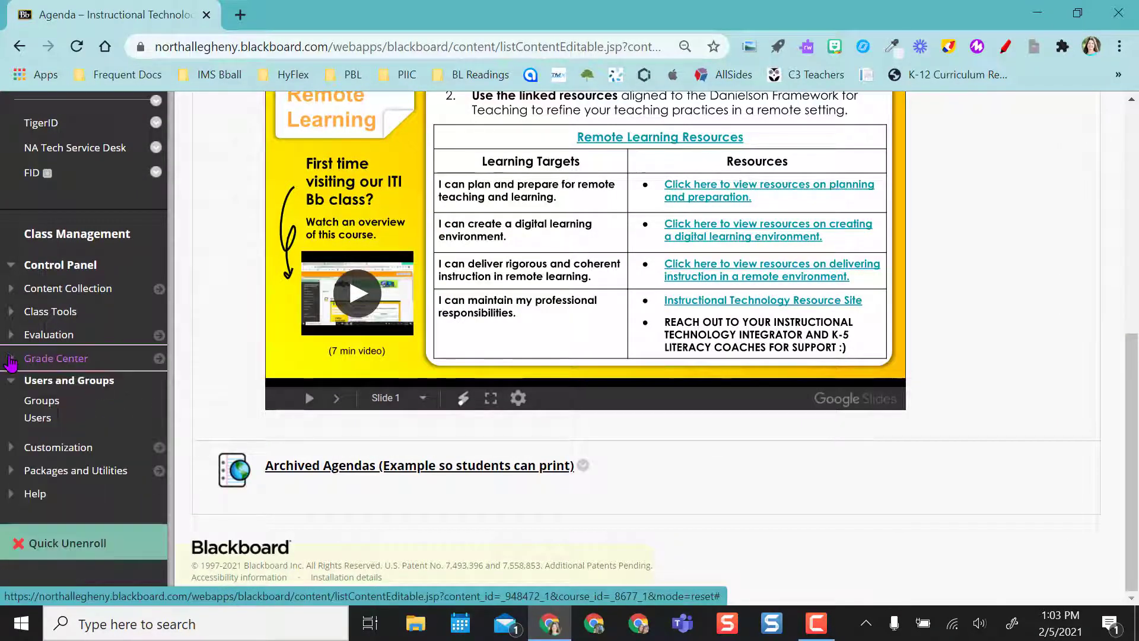
pyautogui.click(11, 359)
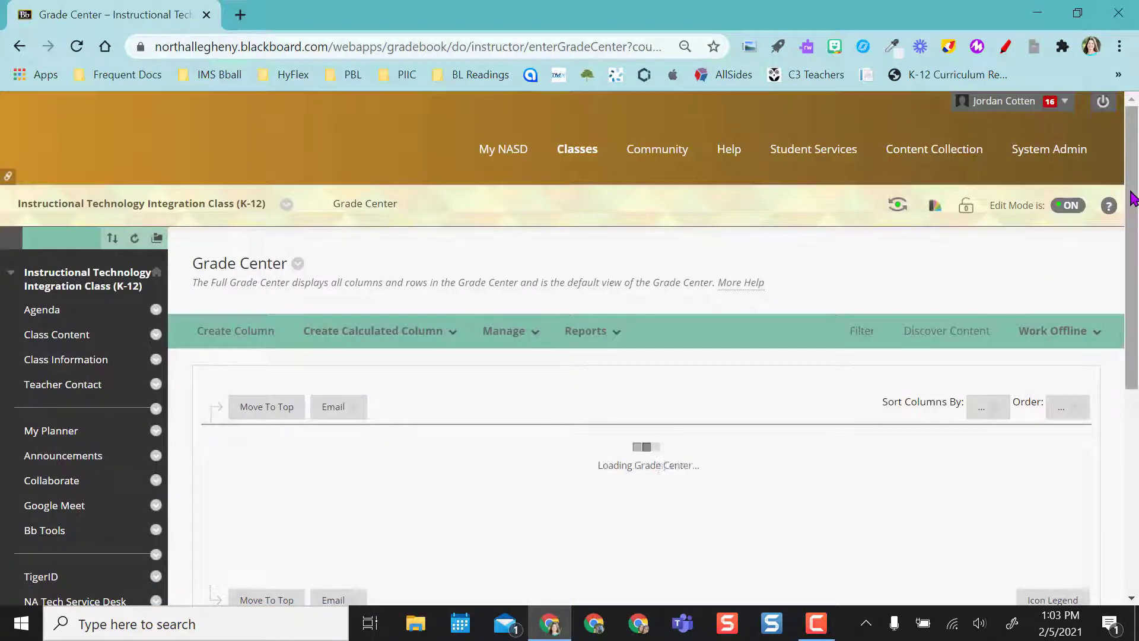
pyautogui.scroll(-3, 1088, 267)
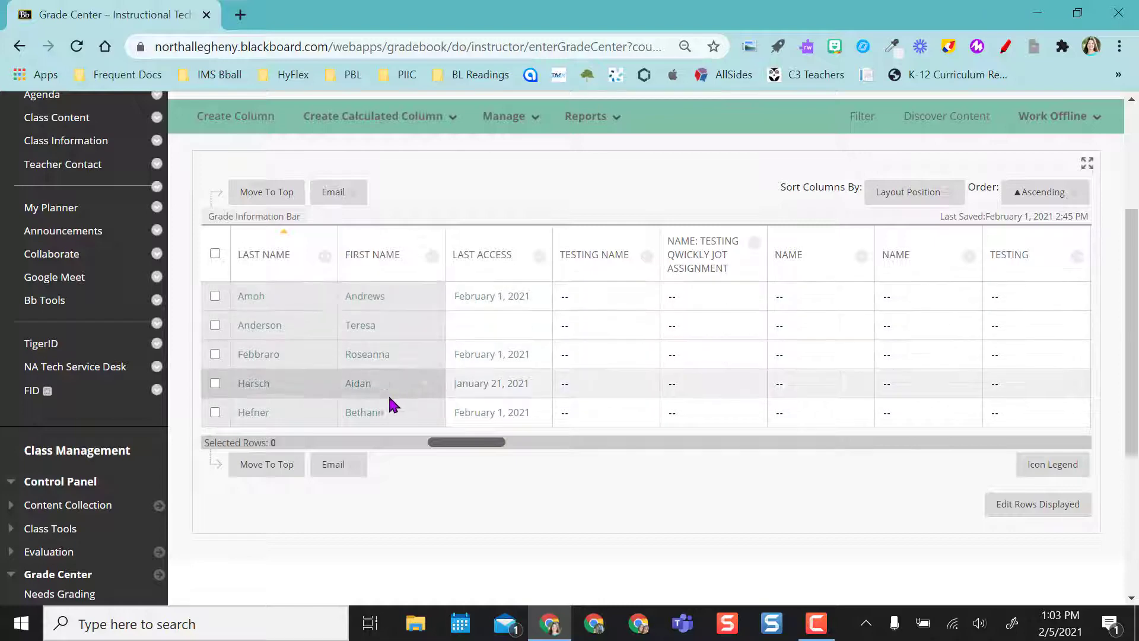
# - Open the favorited Period 2 smart view from the Grade Center links and examine its students
pyautogui.scroll(-3, 81, 501)
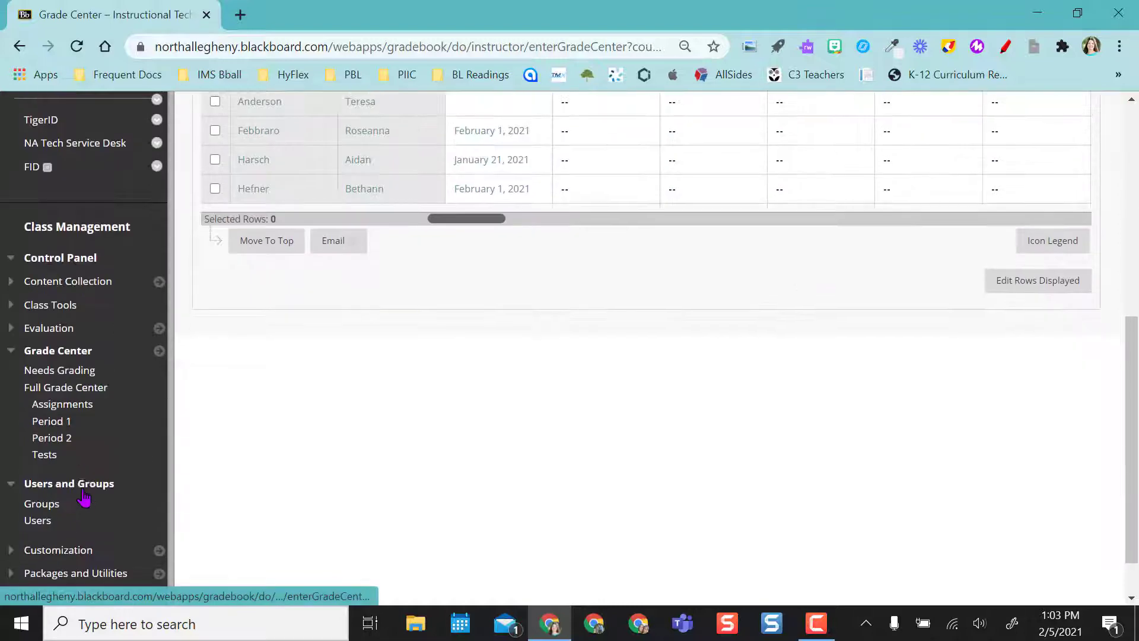
pyautogui.click(60, 438)
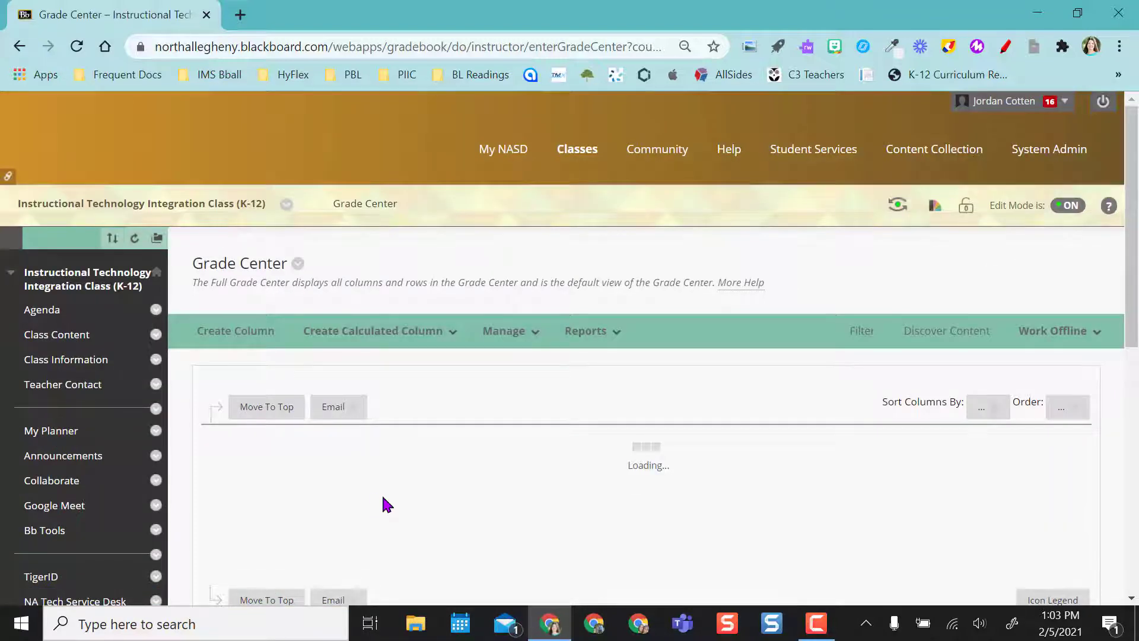
pyautogui.scroll(-2, 512, 518)
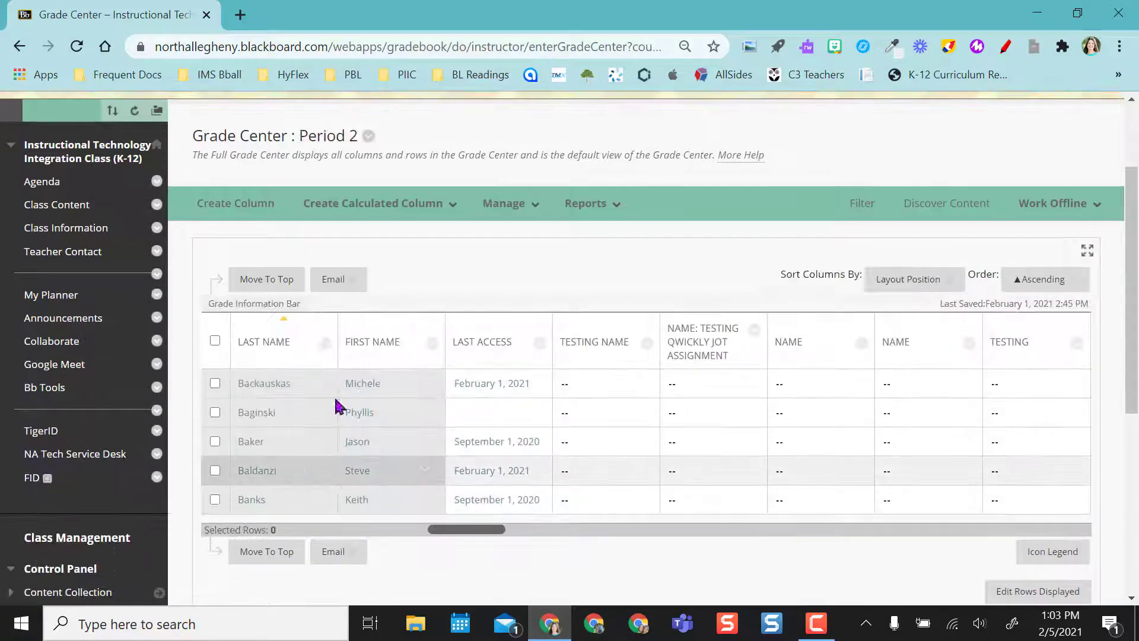